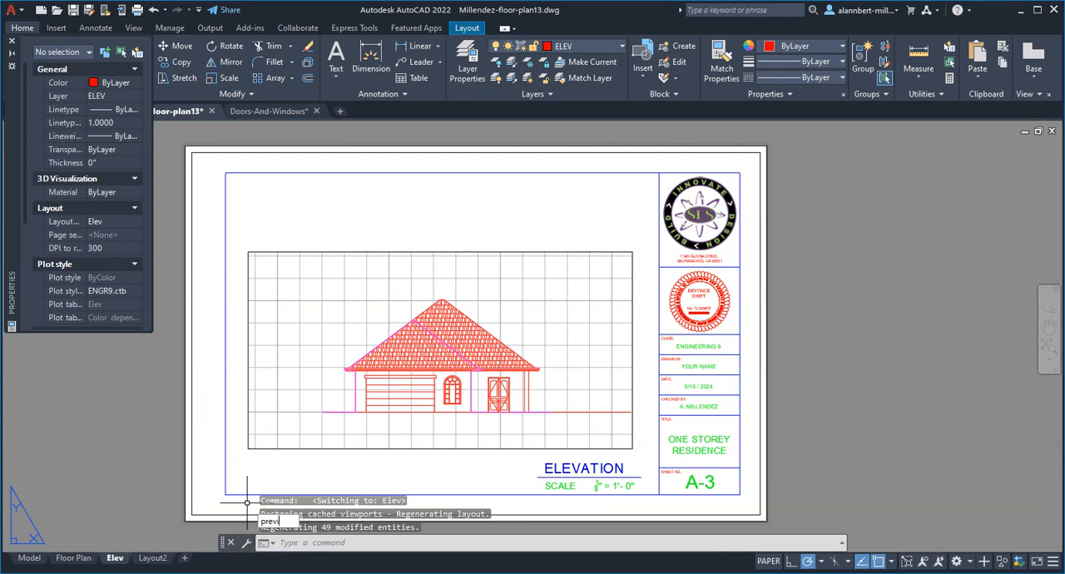
- Preview the plot of the Elev layout and examine the house elevation's window and door linework up close
type("ew")
key("Return")
scroll(548, 378, "up", 5)
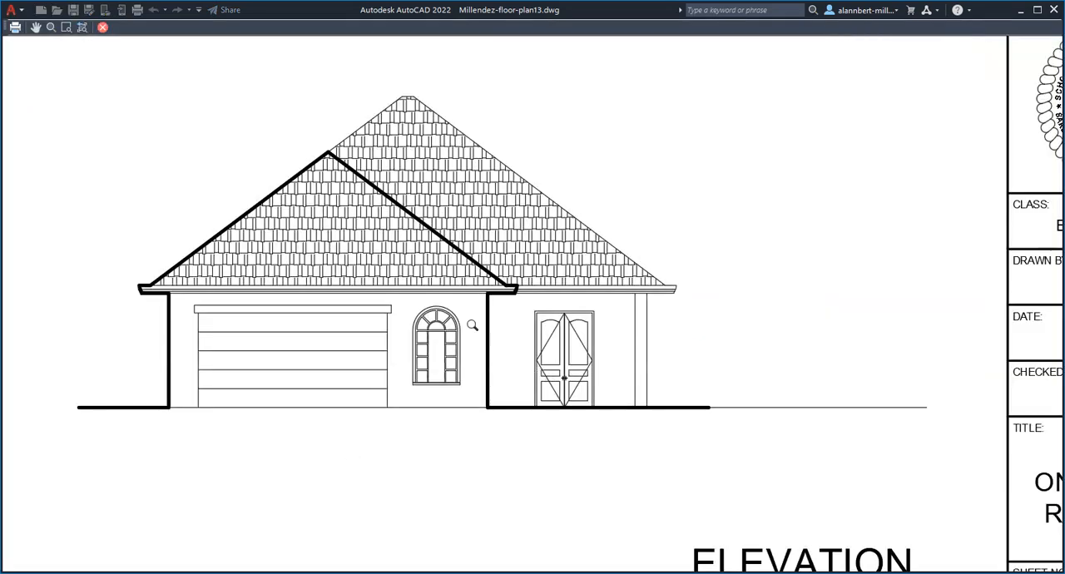
scroll(440, 324, "up", 3)
scroll(439, 330, "up", 2)
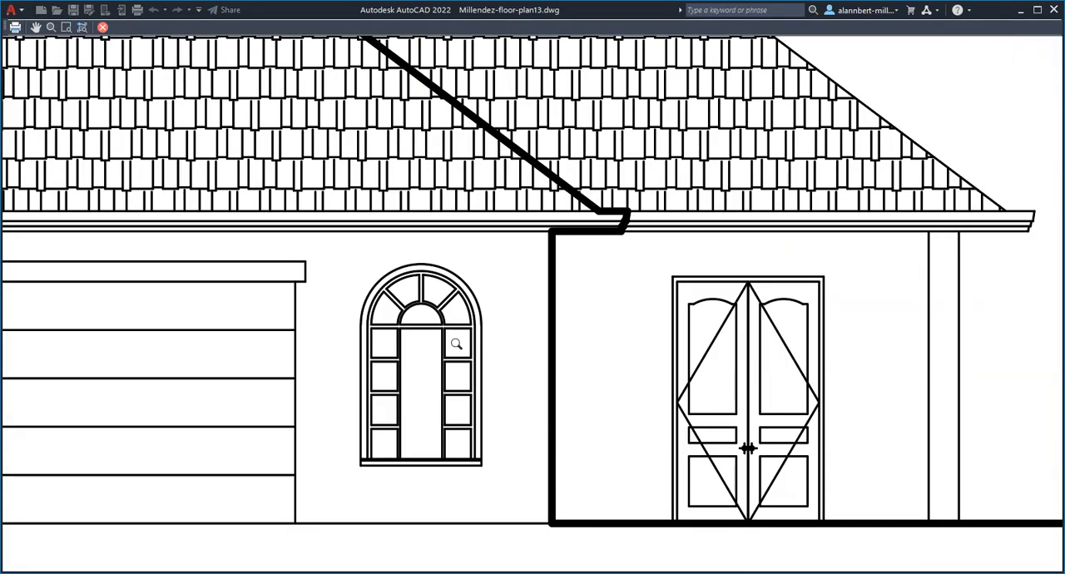
scroll(603, 425, "down", 4)
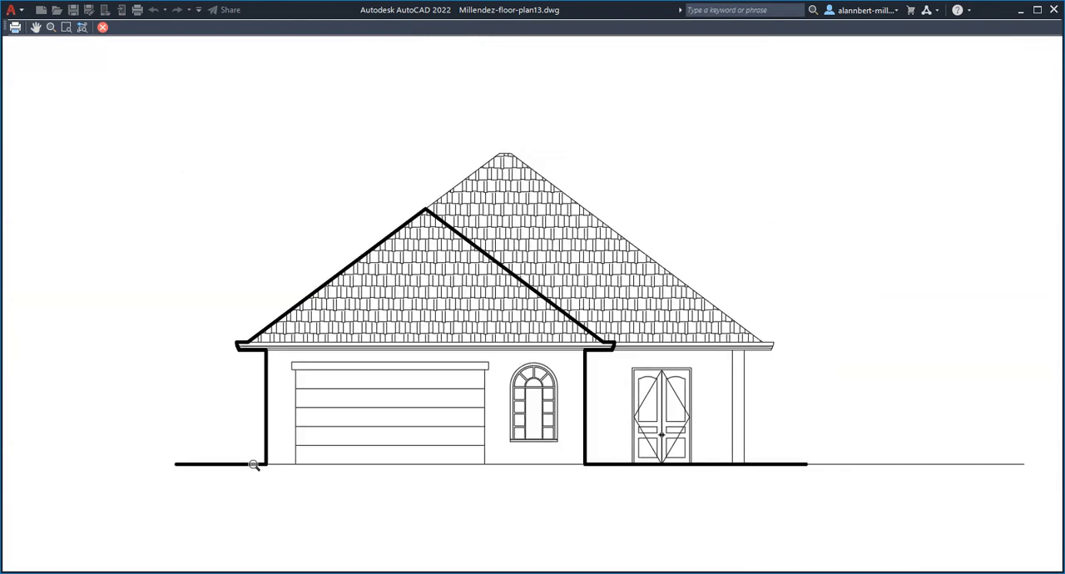
key("Escape")
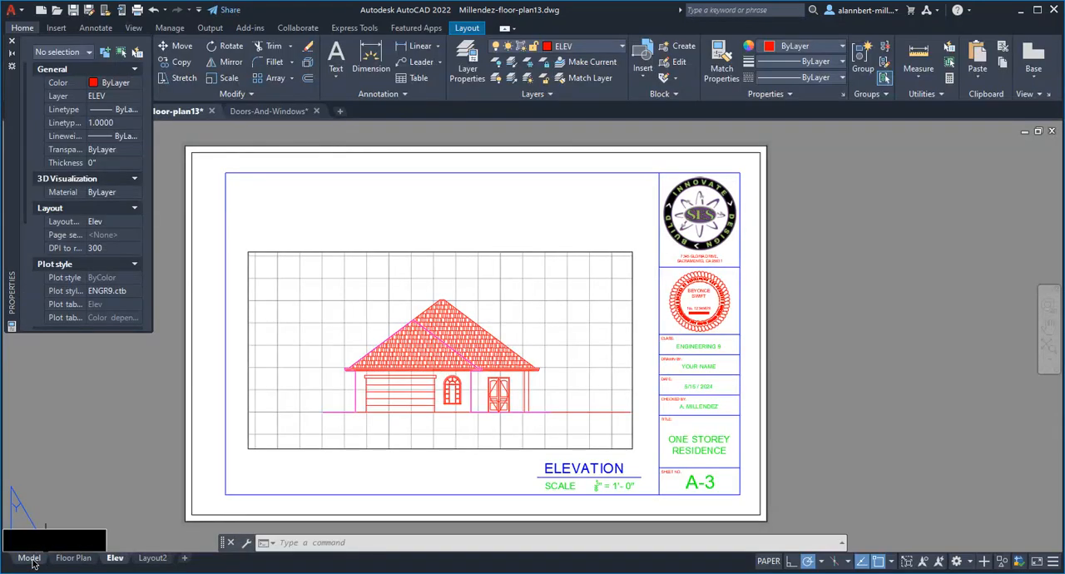
- Examine the roof plan and the front elevation of the house in model space
left_click(31, 557)
scroll(785, 340, "down", 2)
scroll(816, 401, "down", 1)
scroll(752, 424, "down", 1)
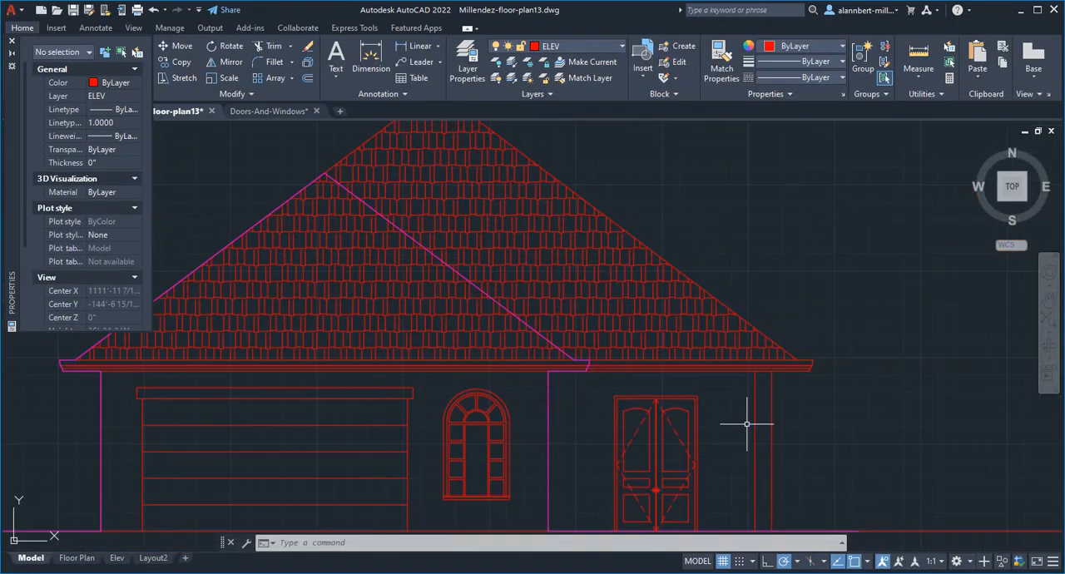
scroll(746, 334, "down", 3)
scroll(757, 225, "up", 5)
scroll(737, 231, "up", 2)
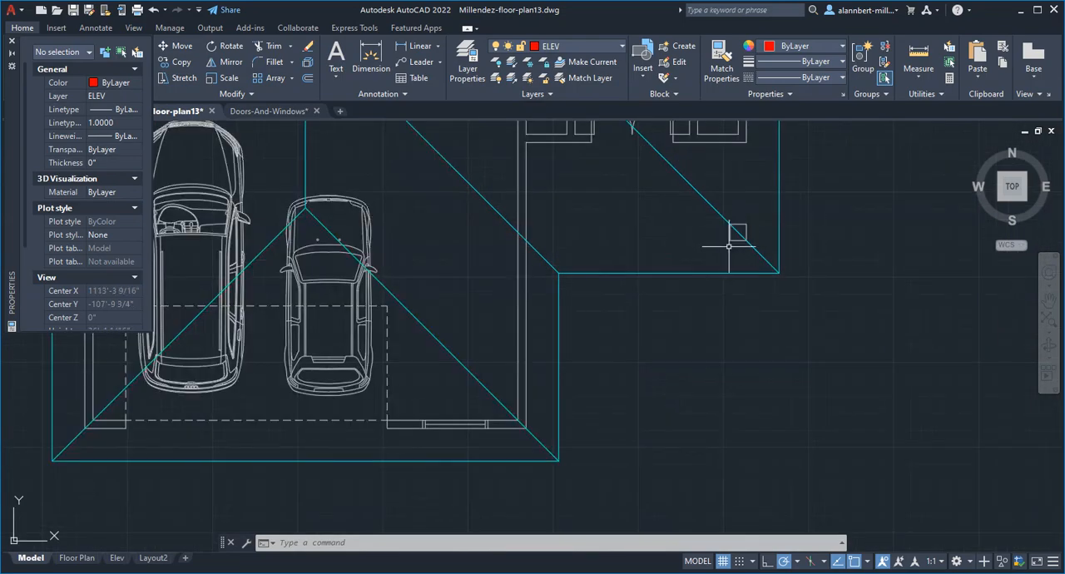
scroll(723, 501, "down", 4)
middle_click_drag(722, 501, 670, 143)
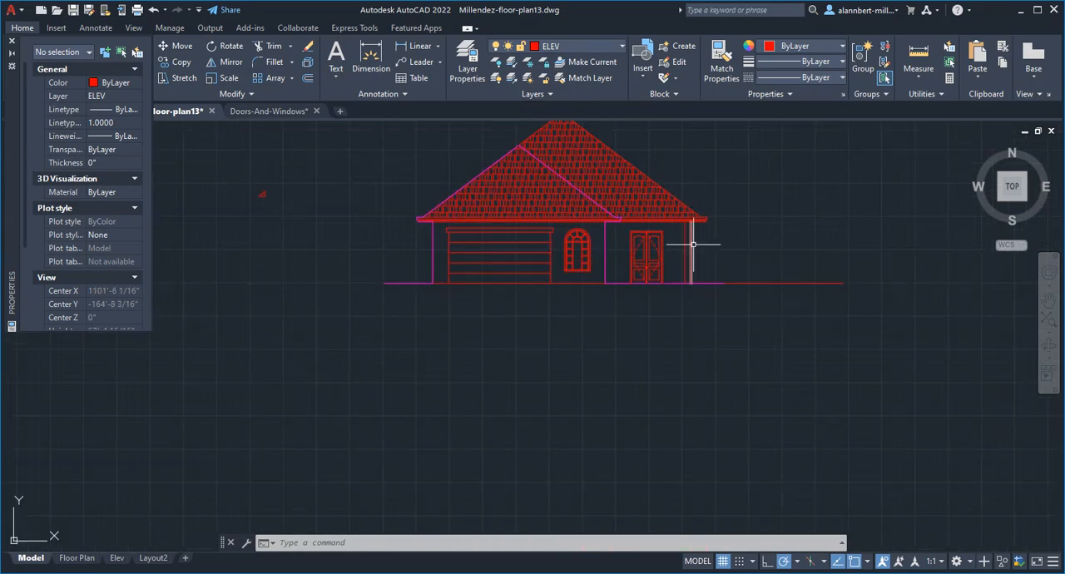
middle_click_drag(680, 243, 665, 303)
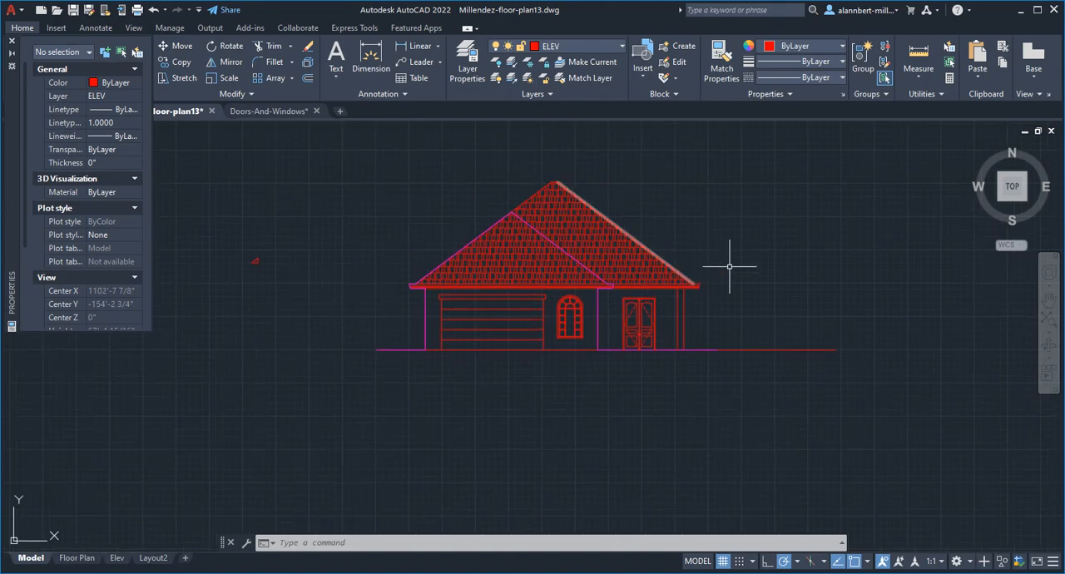
scroll(624, 358, "up", 5)
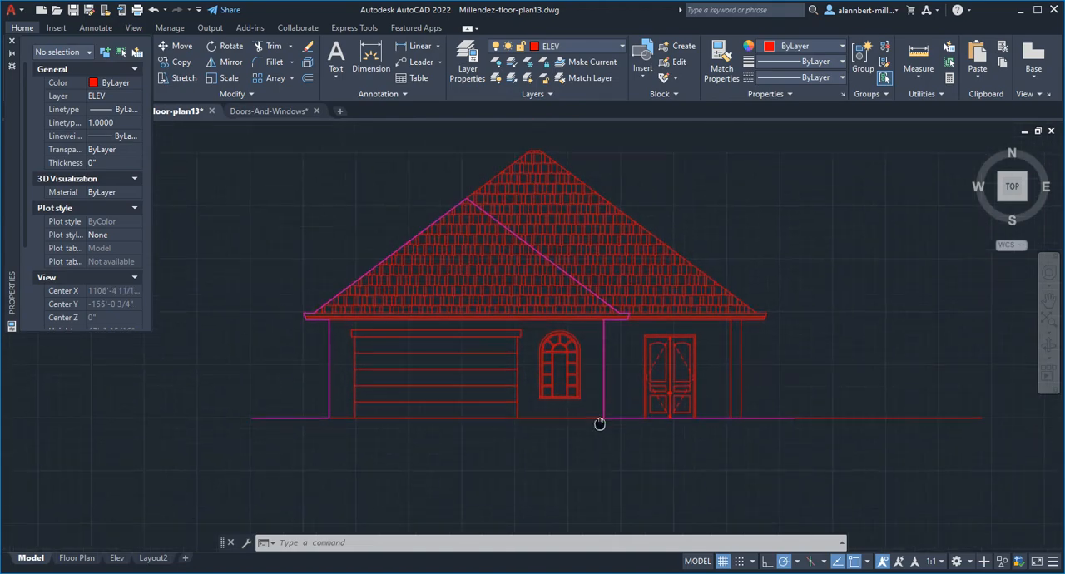
middle_click_drag(561, 385, 567, 416)
scroll(570, 416, "down", 5)
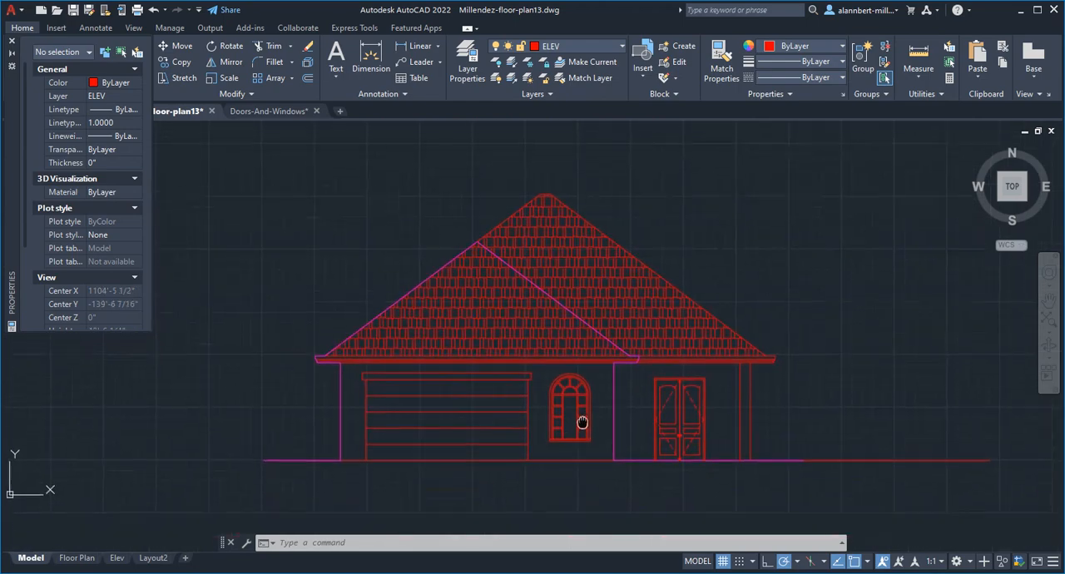
- Close the Properties palette and start a hatch with the SOLID pattern for the arched window
scroll(577, 411, "up", 6)
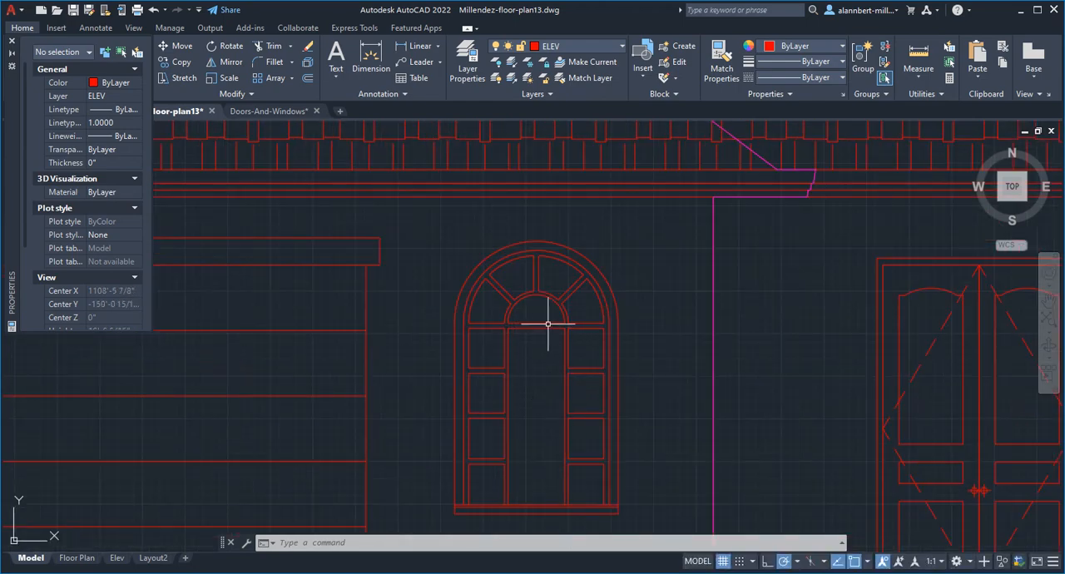
middle_click_drag(539, 368, 529, 378)
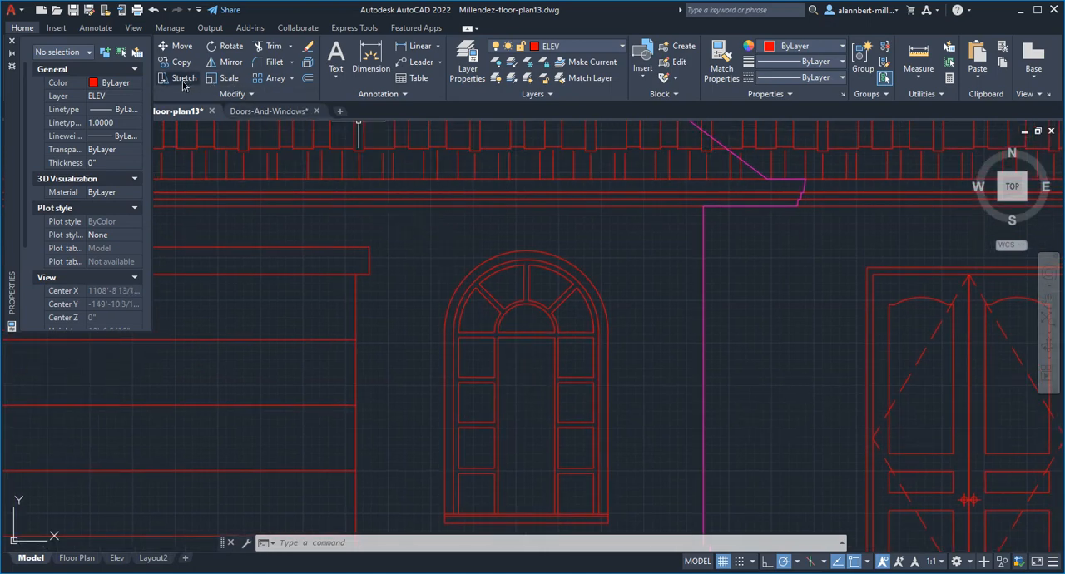
mouse_move(10, 111)
left_mouse_down()
mouse_move(14, 129)
mouse_move(12, 107)
left_mouse_up()
left_click(12, 37)
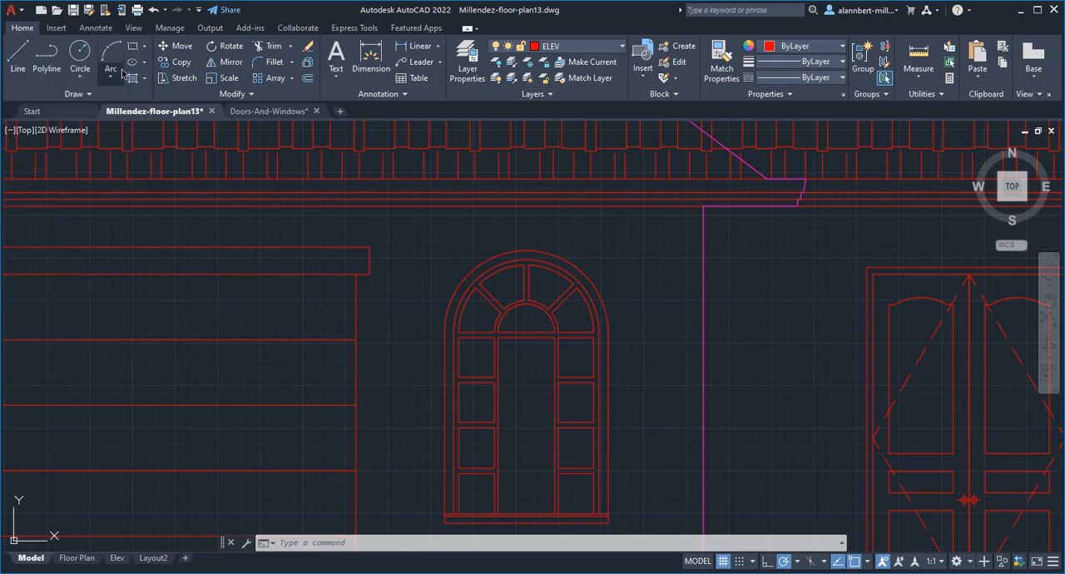
left_click(132, 82)
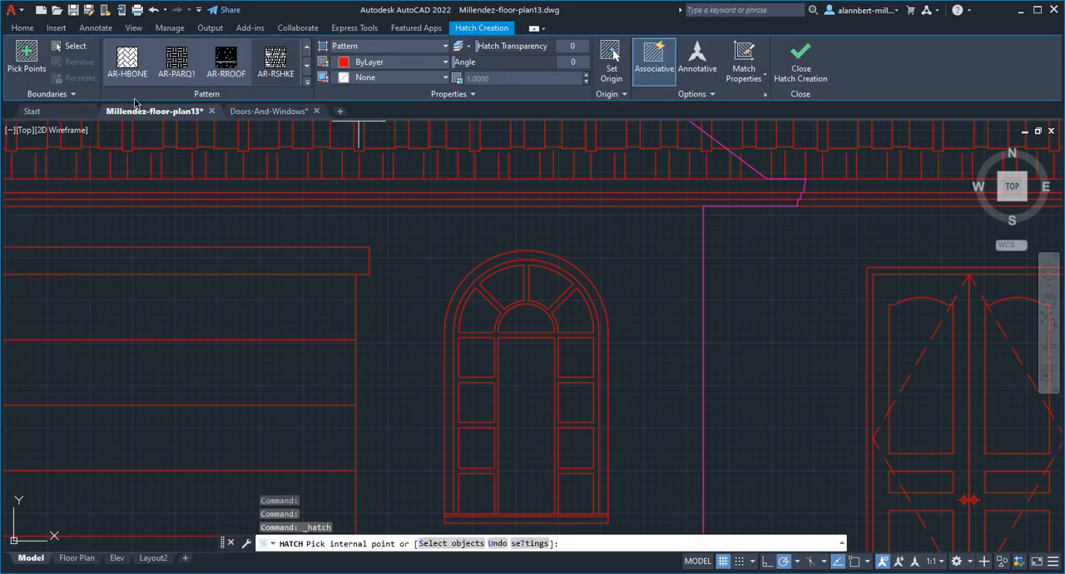
left_click(308, 86)
scroll(250, 163, "up", 3)
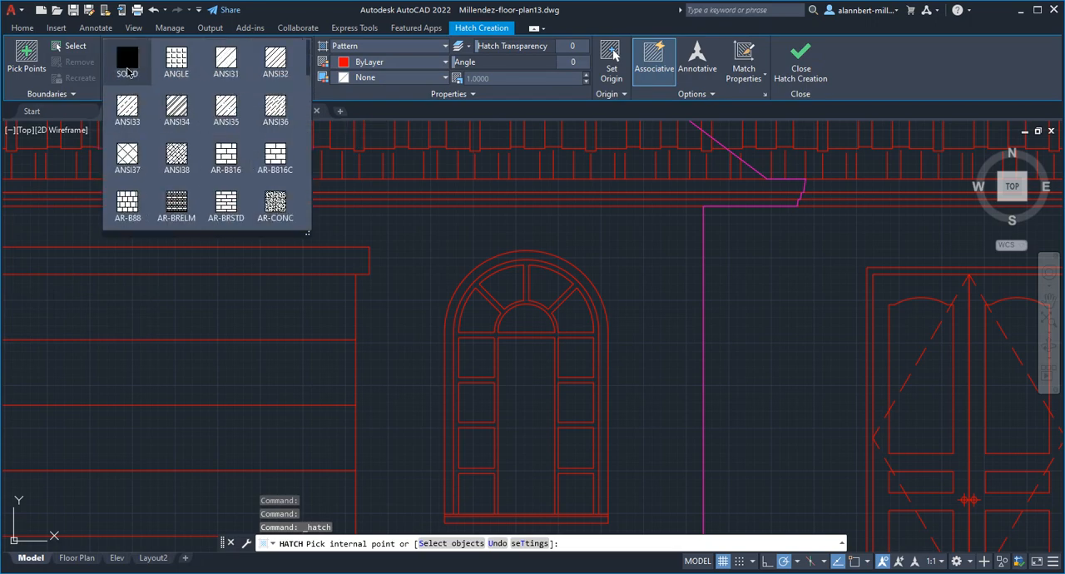
left_click(127, 67)
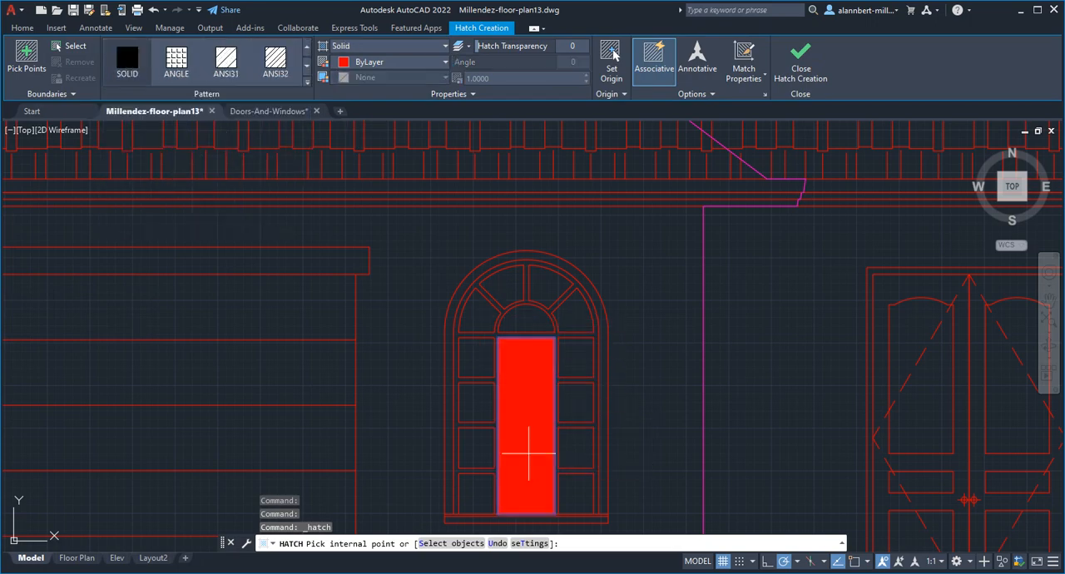
- Fill the arched window's tall central pane, all four left side panes and the lower three right side panes with solid hatch
left_click(529, 453)
left_click(476, 447)
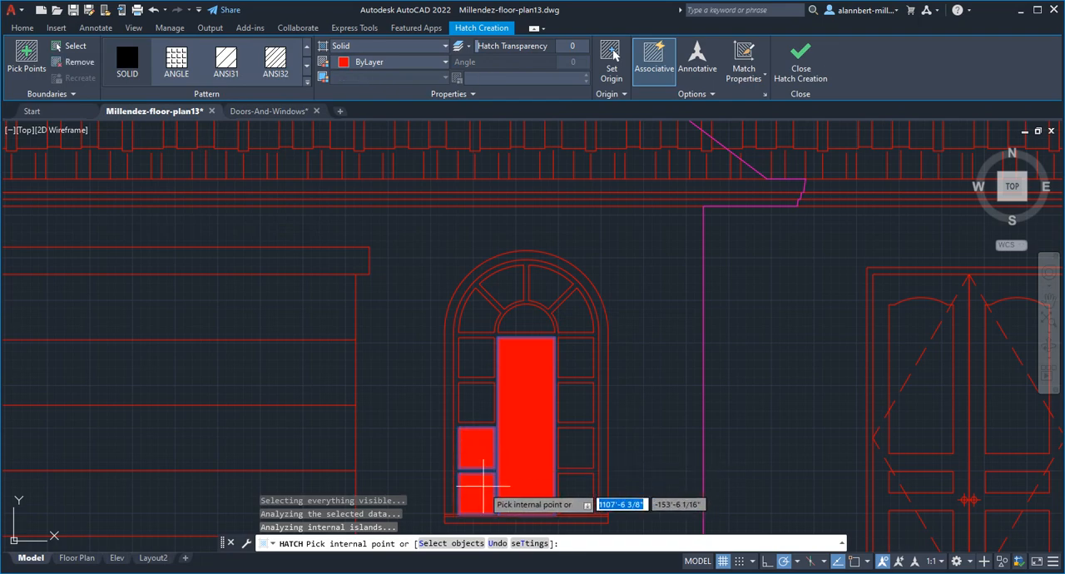
left_click(483, 485)
left_click(574, 491)
left_click(570, 447)
left_click(571, 405)
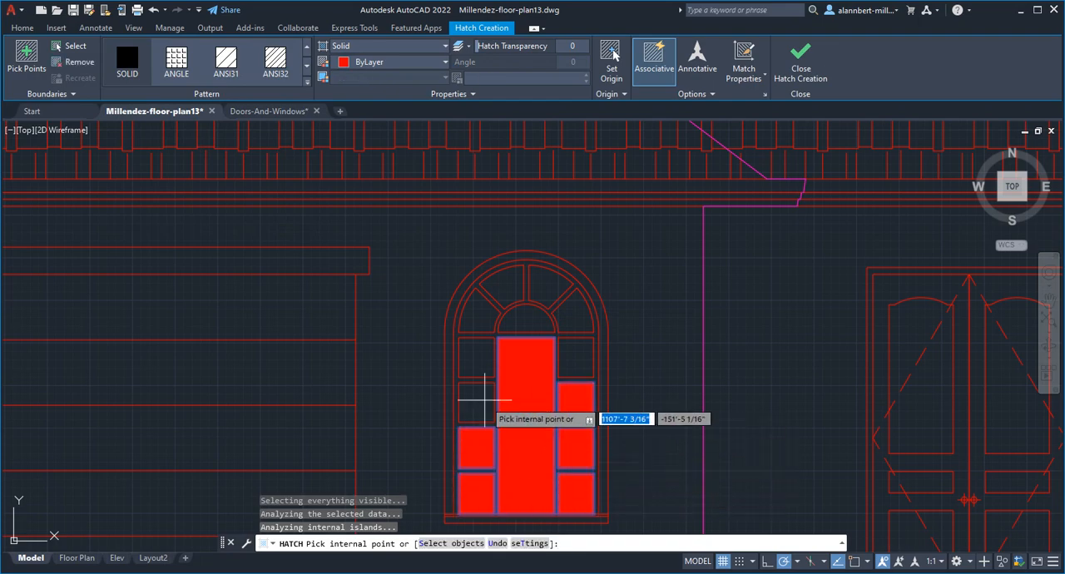
left_click(475, 397)
left_click(473, 362)
- Add the semicircular pane, the four arched top panes and the uppermost right side pane to the solid hatch, and finish it
left_click(521, 325)
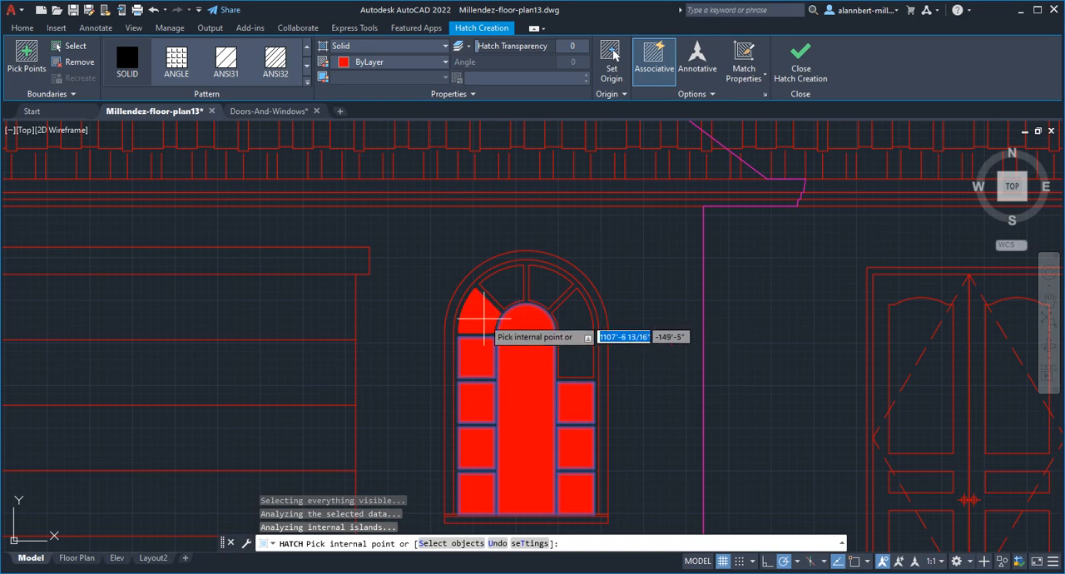
left_click(485, 318)
left_click(516, 300)
left_click(547, 305)
left_click(570, 318)
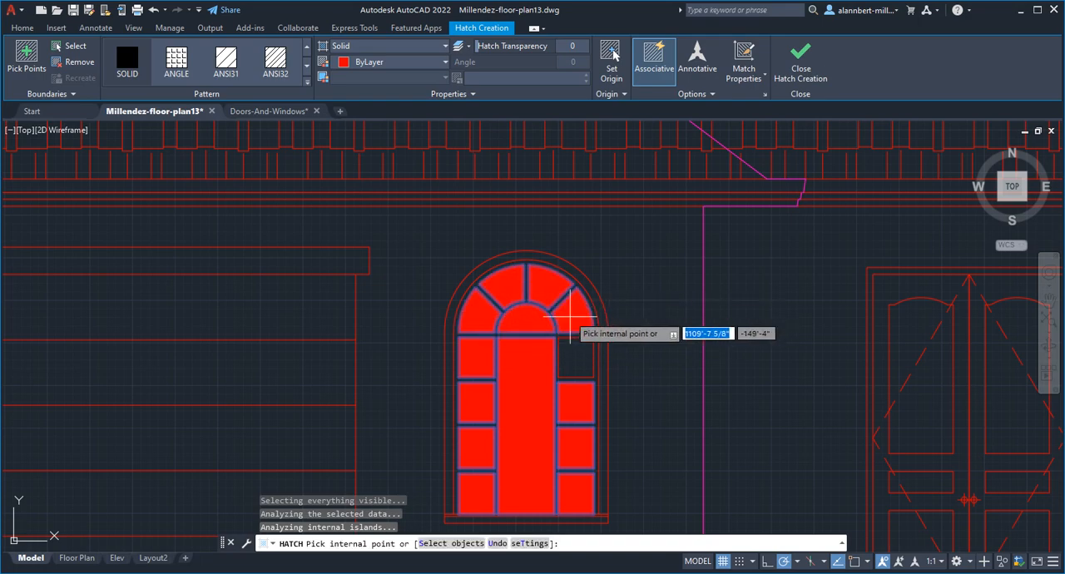
left_click(576, 356)
key("Return")
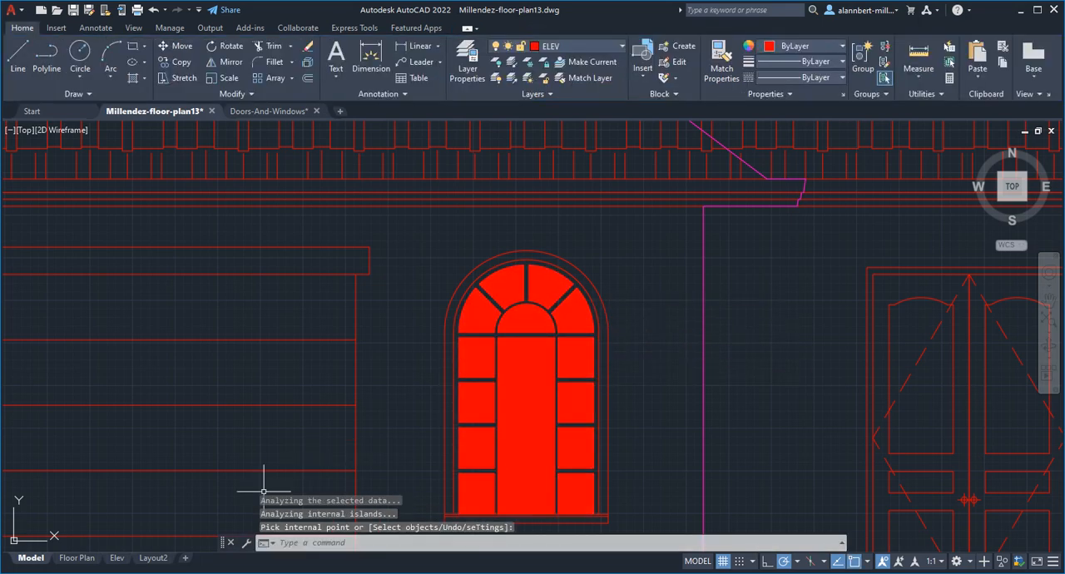
- Preview the plot of the Elev layout and check how the hatched window glass prints
left_click(117, 558)
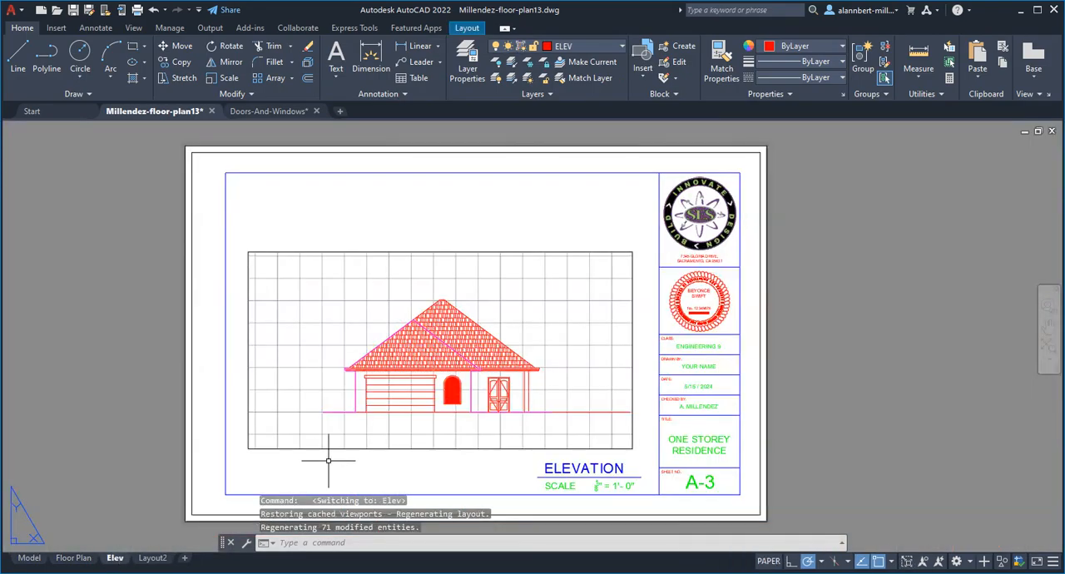
type("prweview")
key("Return")
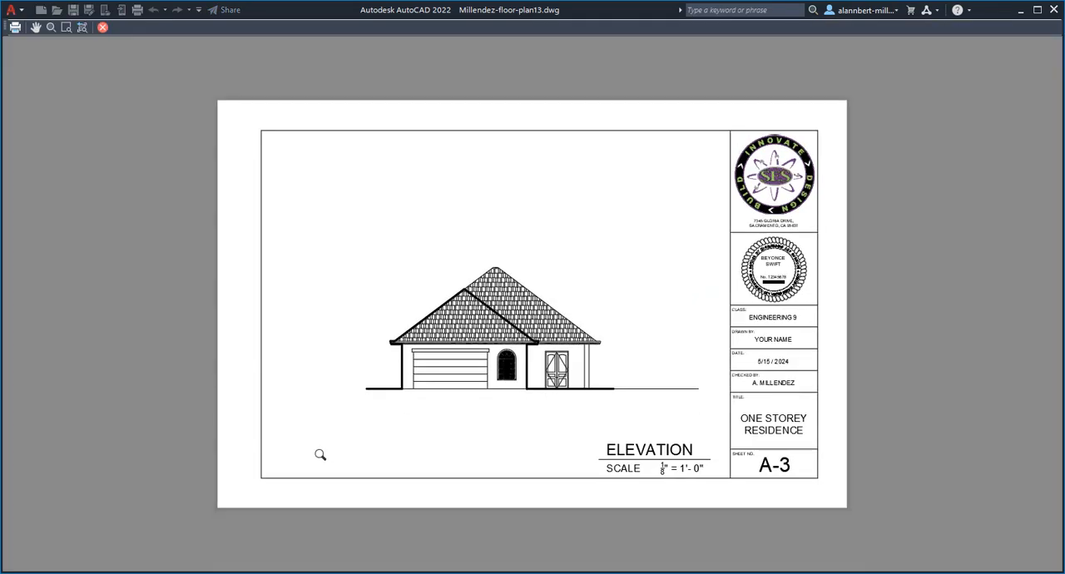
scroll(479, 362, "up", 8)
scroll(560, 376, "down", 5)
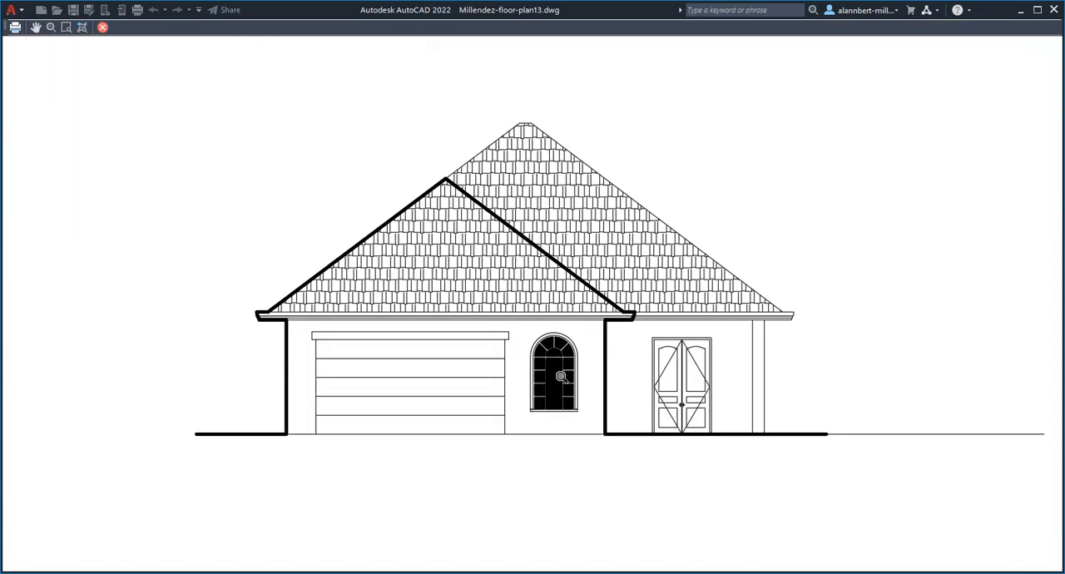
scroll(561, 377, "down", 2)
middle_click_drag(562, 377, 484, 427)
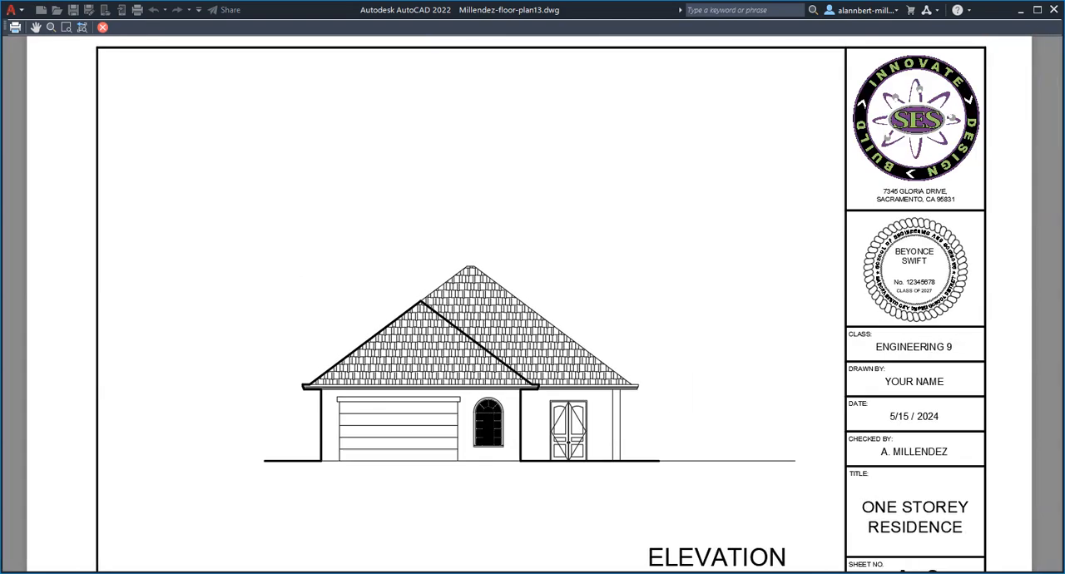
scroll(484, 427, "up", 2)
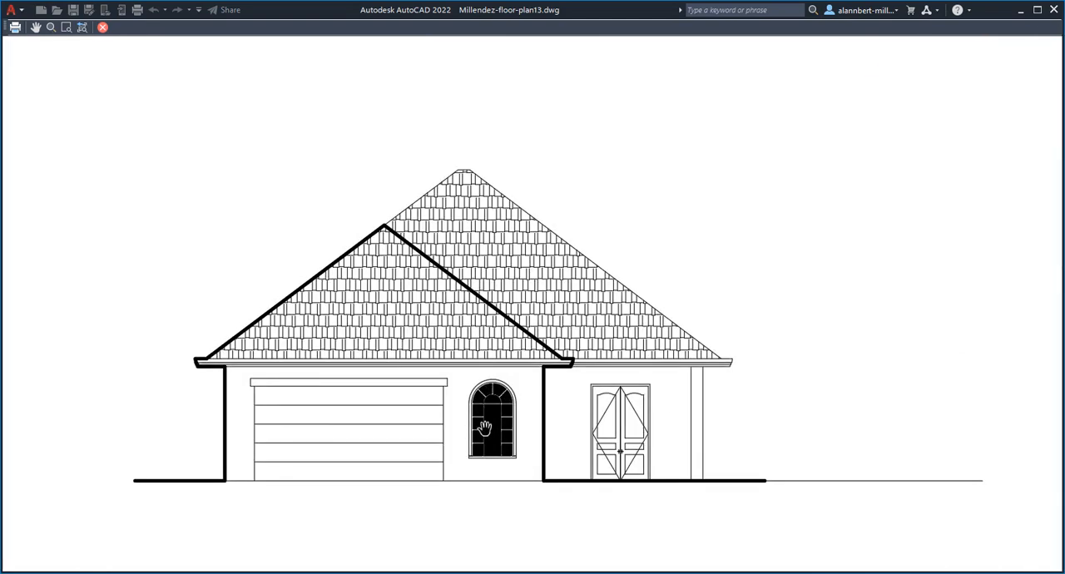
key("Escape")
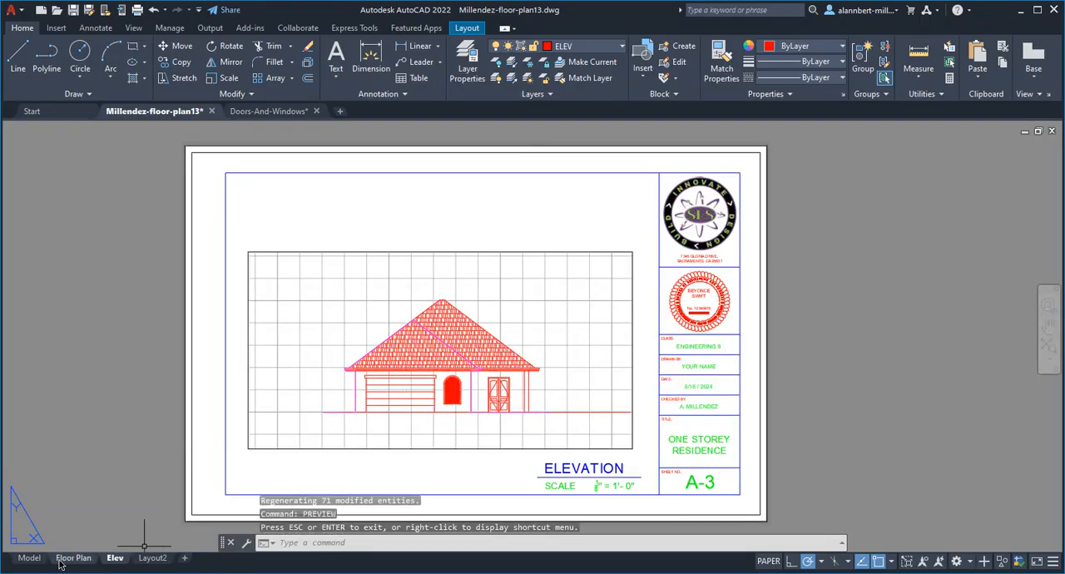
- Return to model space and create a new layer named ELEV-253
left_click(30, 557)
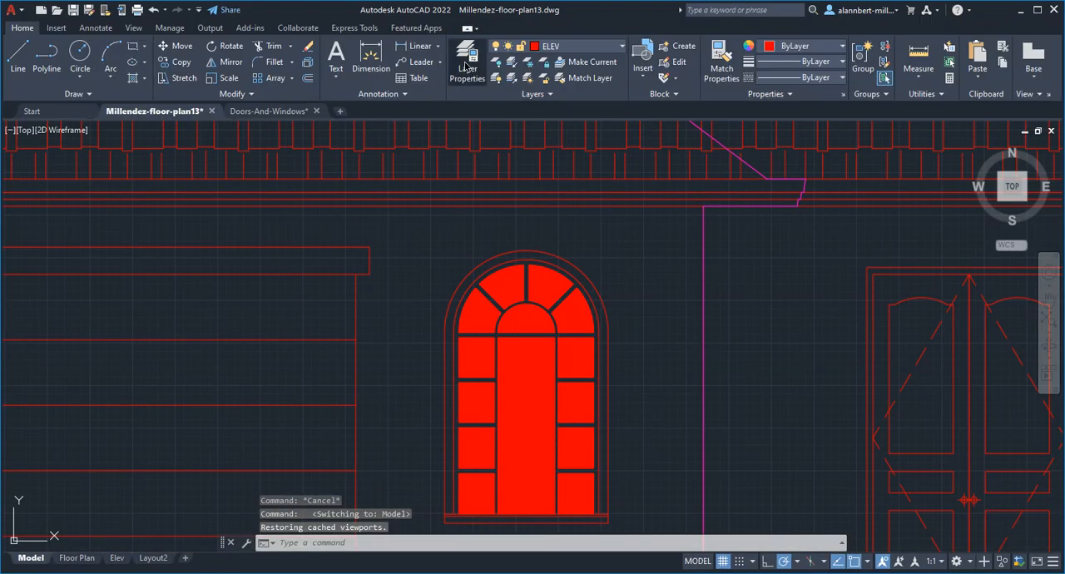
left_click(468, 69)
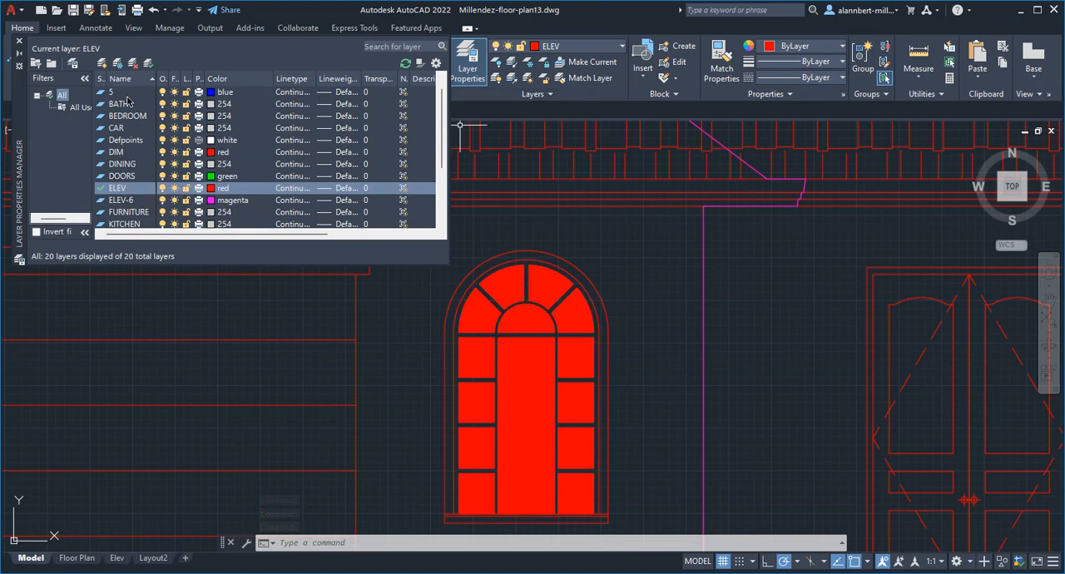
left_click(102, 64)
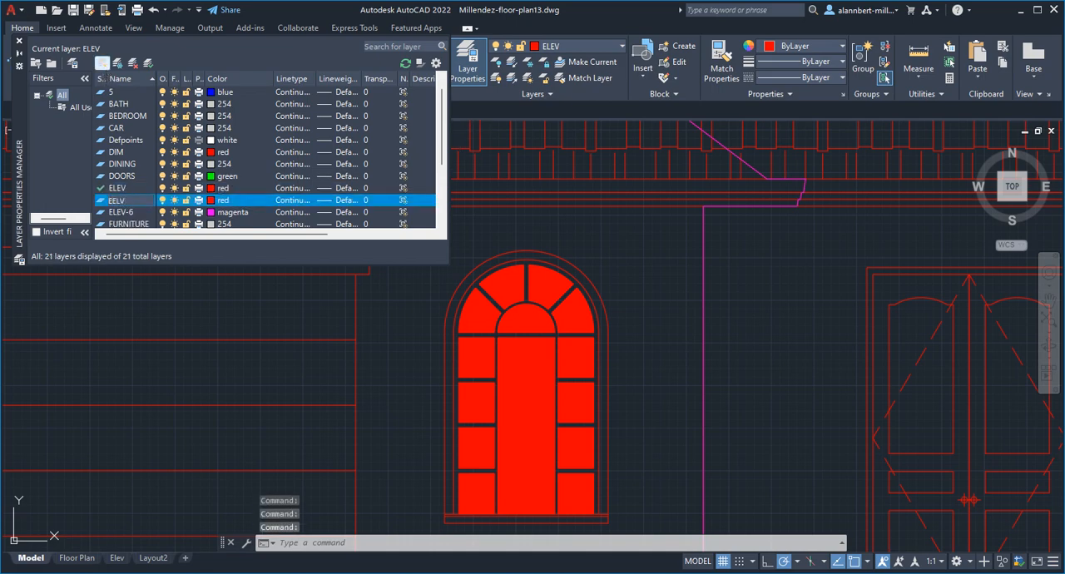
key("BackSpace")
key("BackSpace")
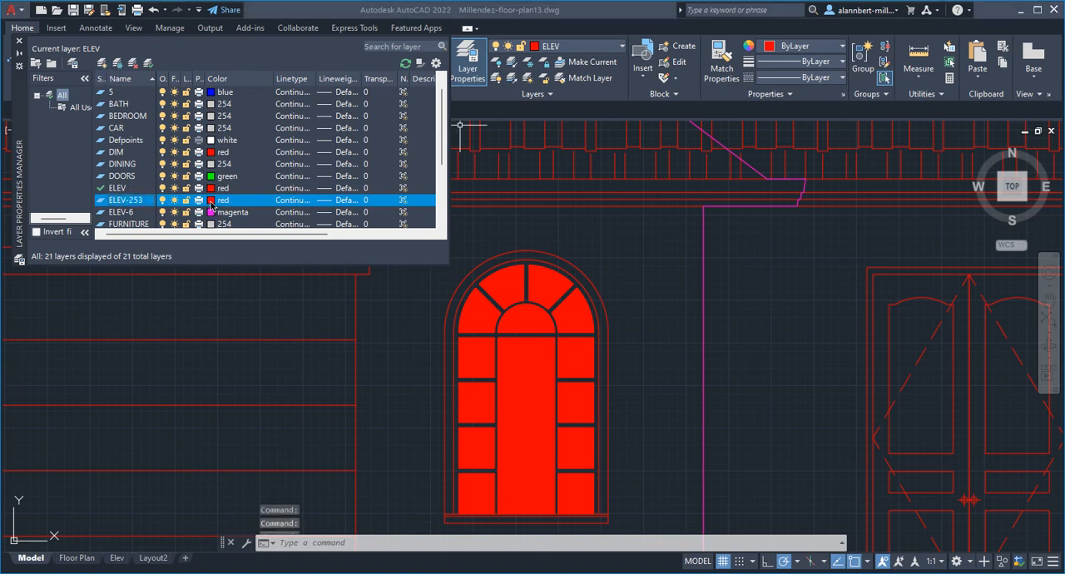
- Set the colour of layer ELEV-253 to index colour 253
left_click(211, 202)
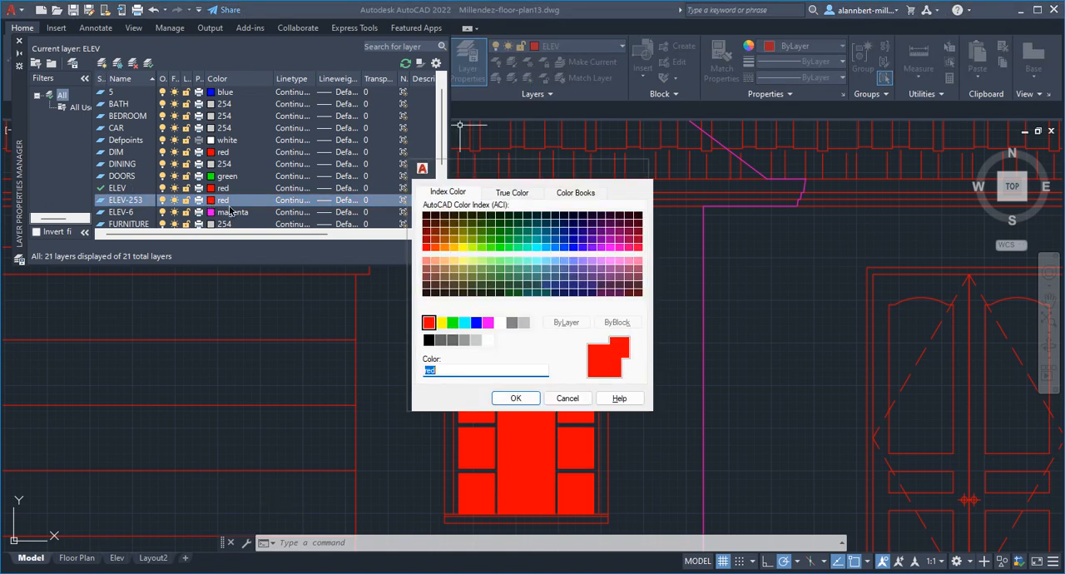
left_click(464, 340)
left_click(516, 400)
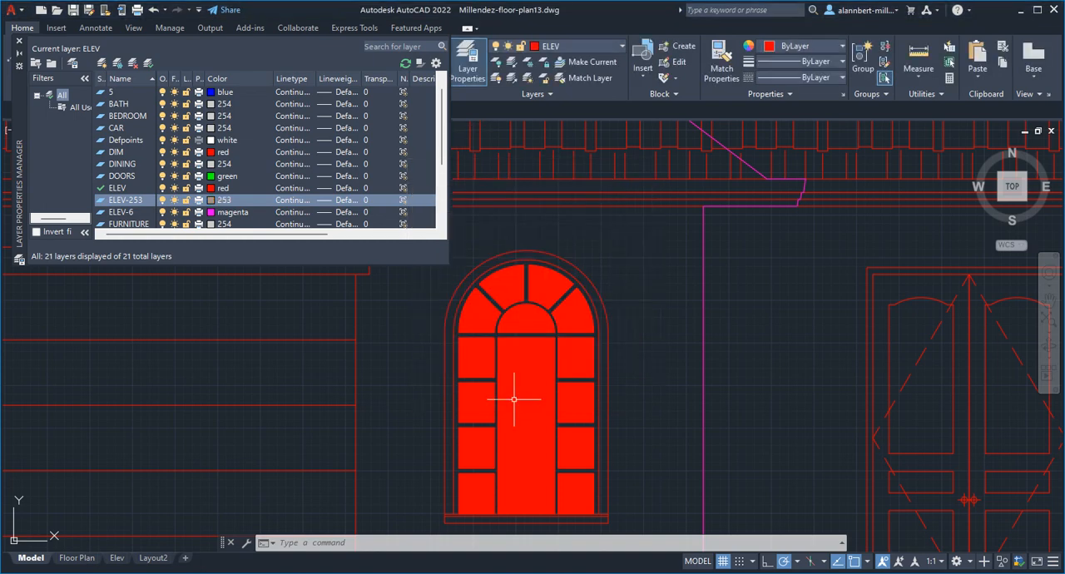
- Move the arched window's solid hatch to layer ELEV-253 and finish editing the hatch
left_click(522, 315)
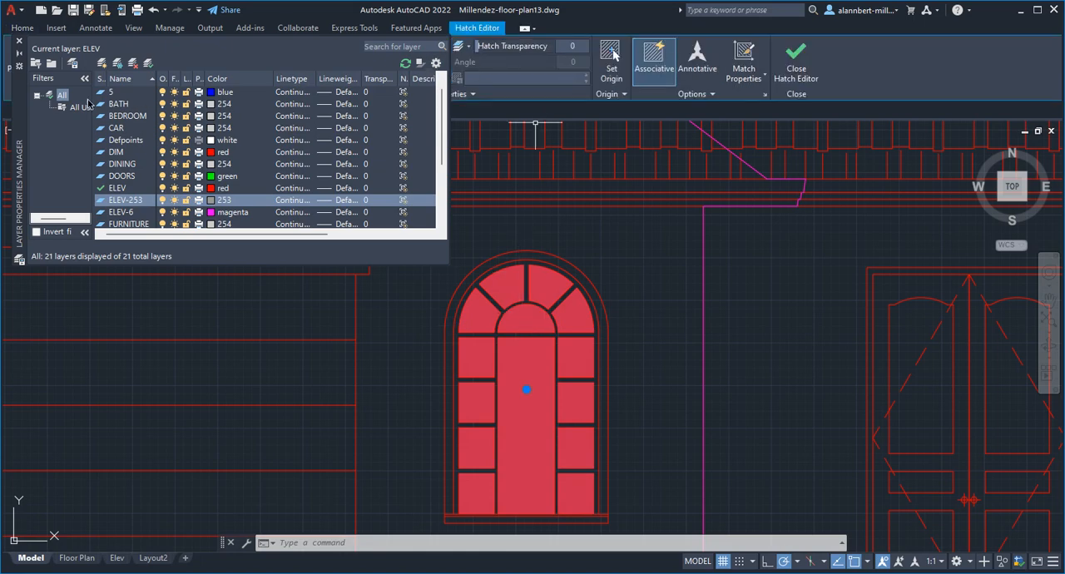
left_click(19, 42)
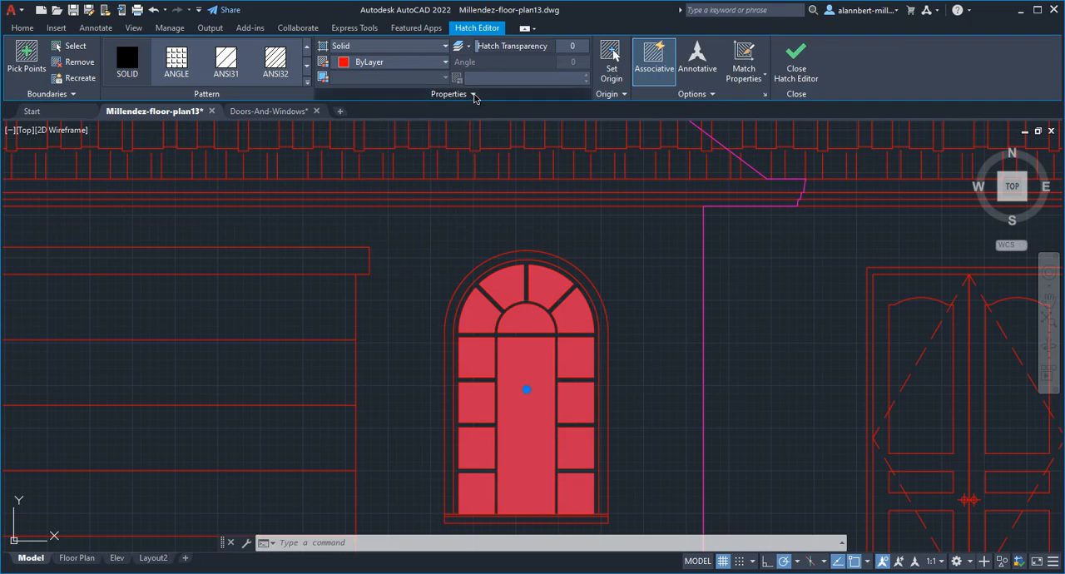
left_click(473, 95)
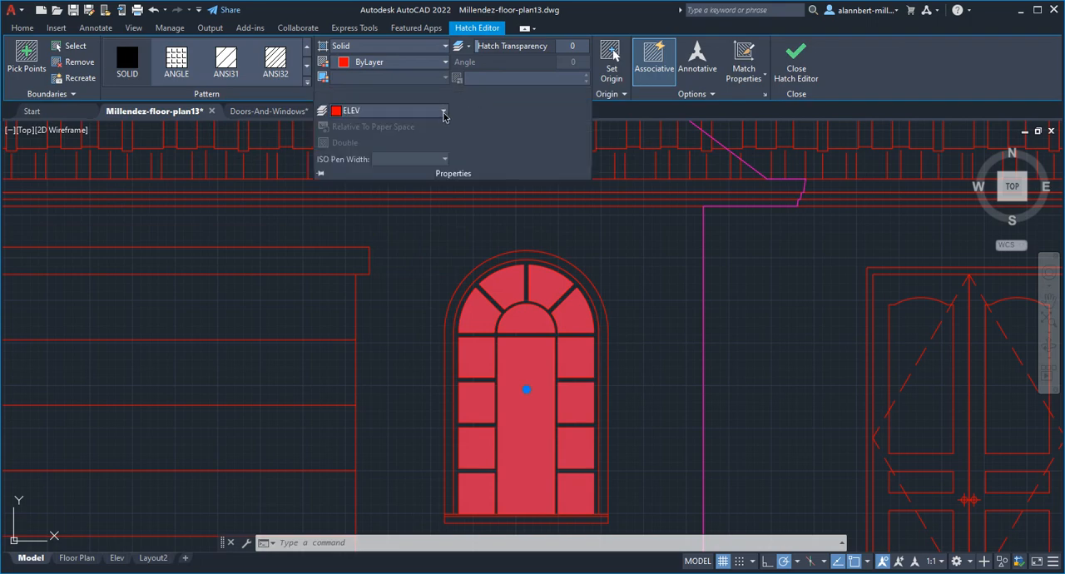
left_click(443, 111)
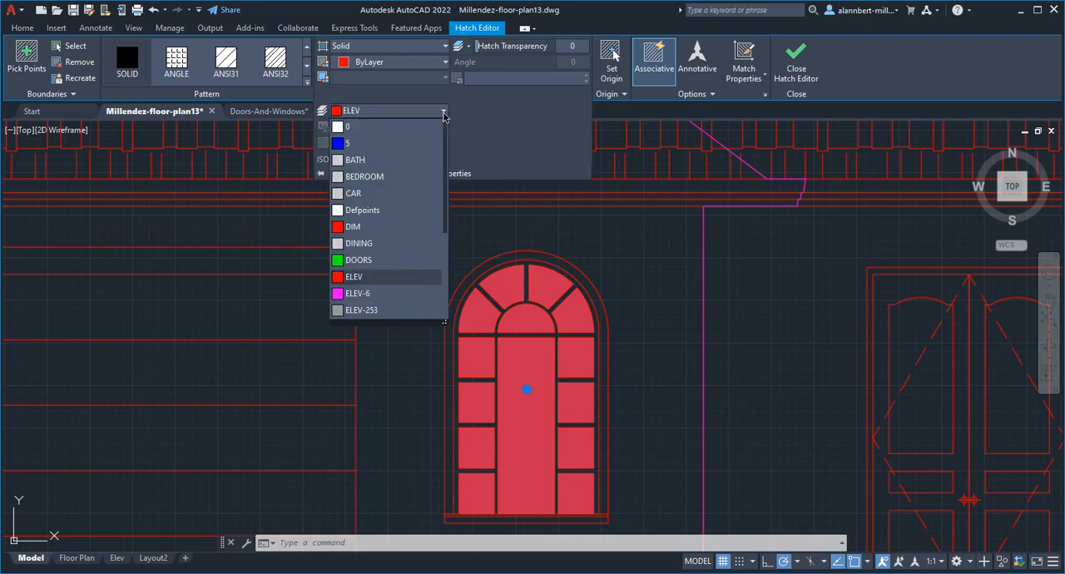
left_click(385, 312)
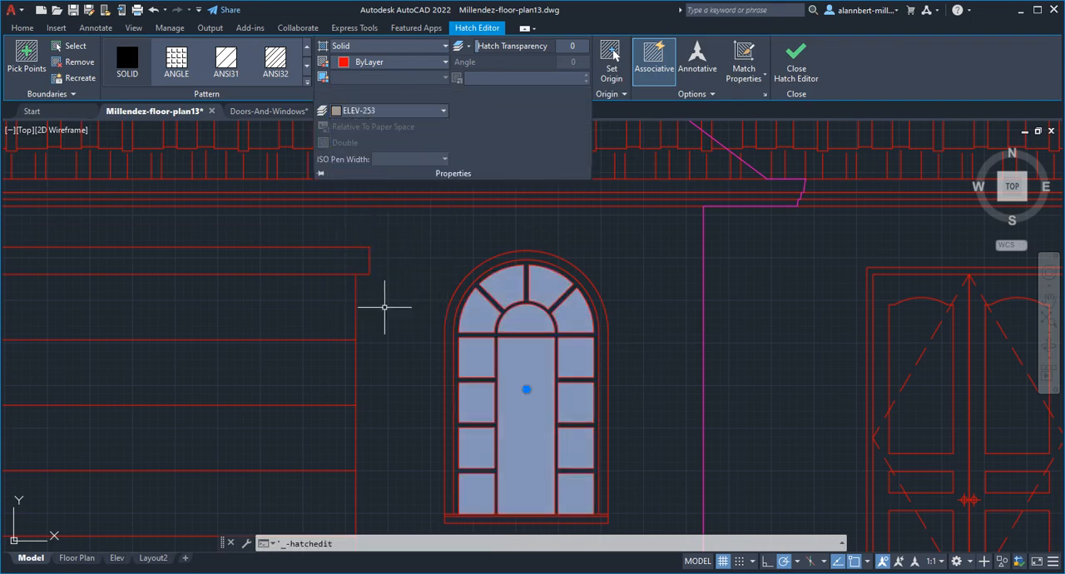
left_click(796, 60)
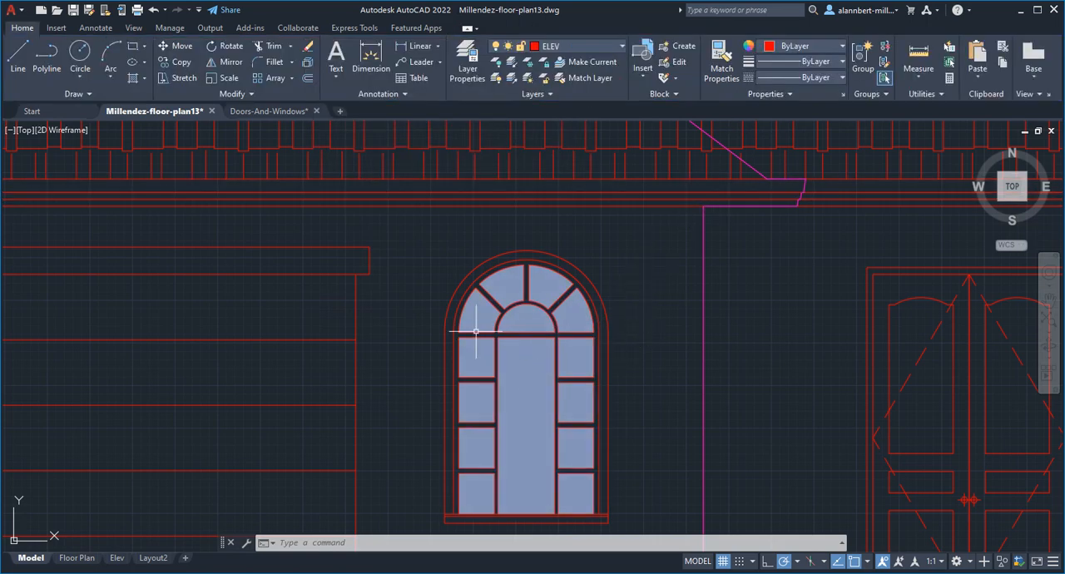
- Send the arched window's glass hatch to the back of the draw order
left_click(522, 364)
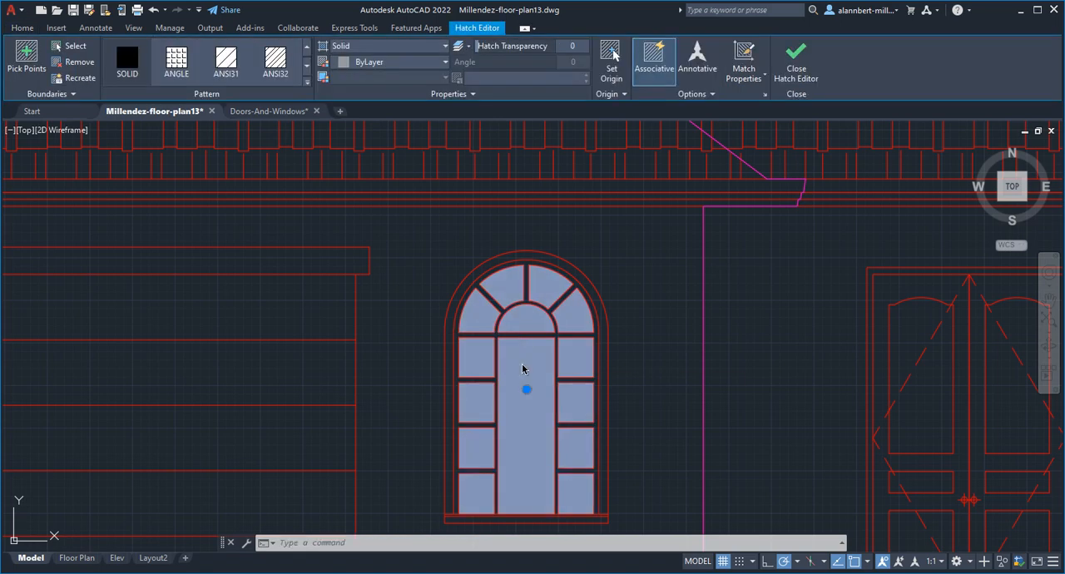
right_click(525, 370)
mouse_move(564, 388)
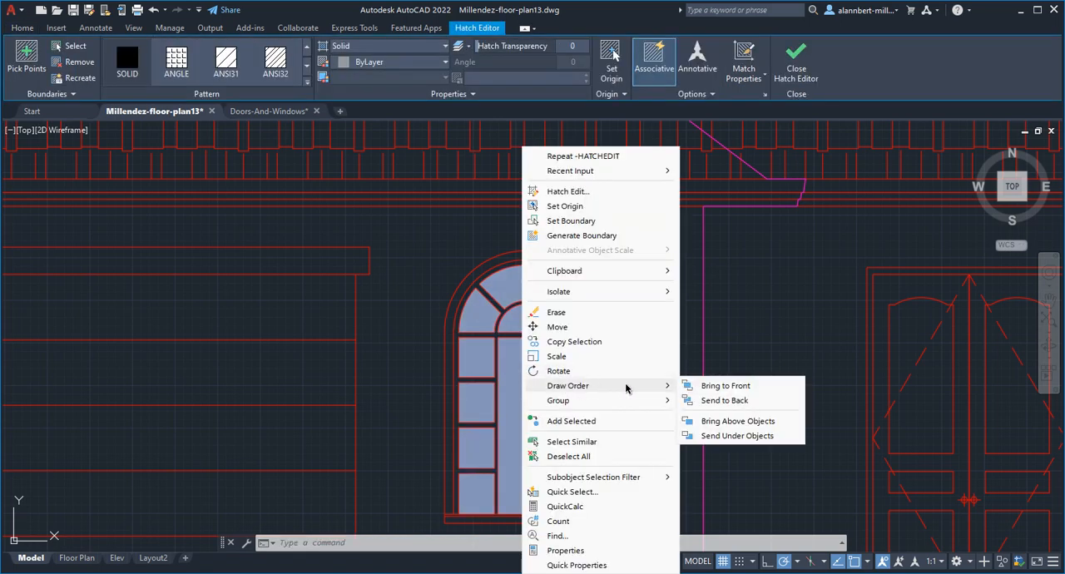
left_click(721, 402)
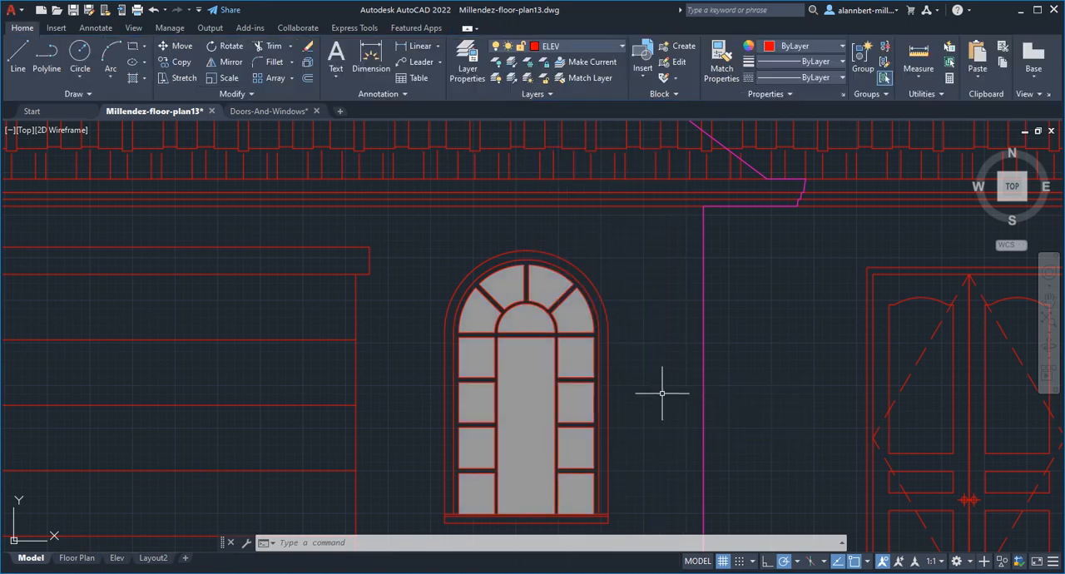
- Preview the plot of the Elev layout and check how the window glass prints on layer ELEV-253
scroll(662, 387, "down", 2)
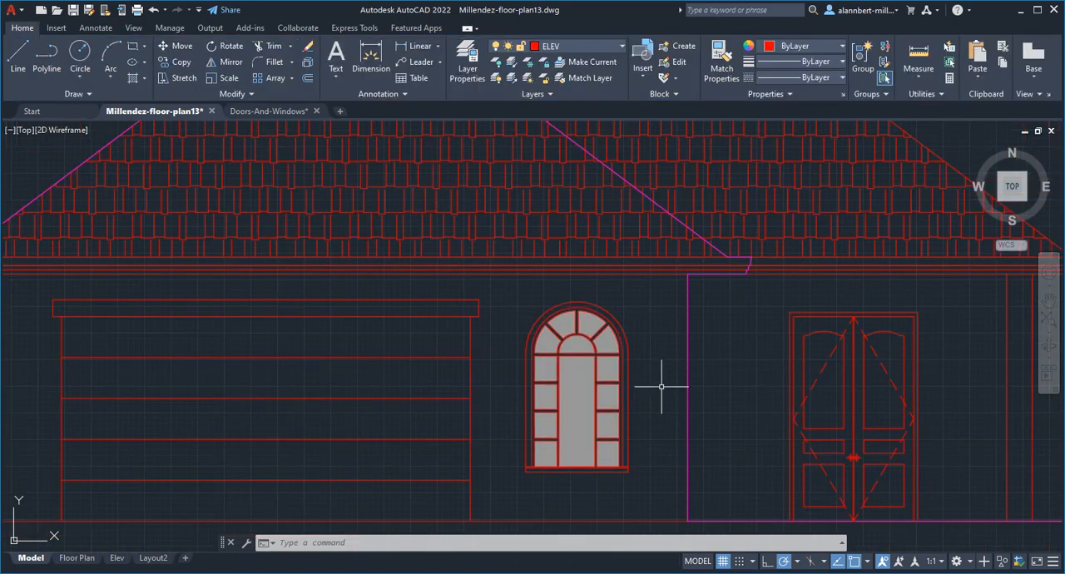
left_click(116, 559)
scroll(458, 432, "up", 3)
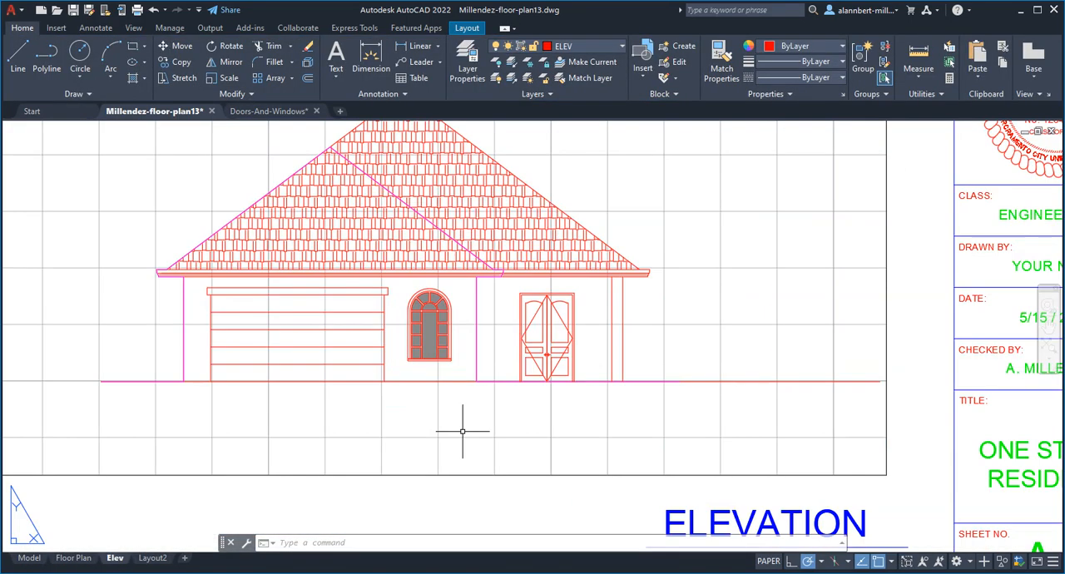
middle_click_drag(463, 431, 477, 490)
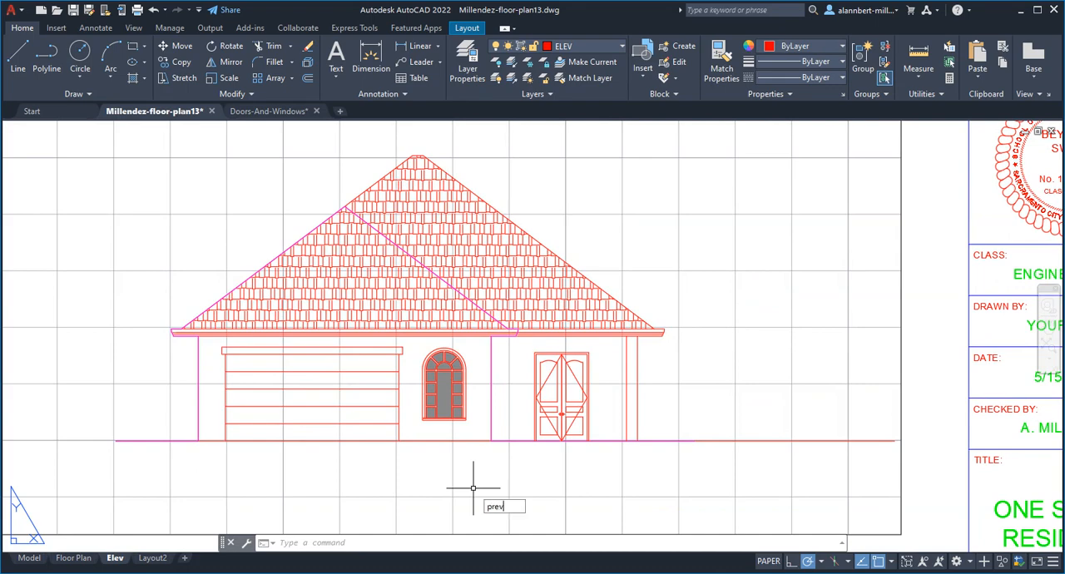
type("iew")
key("Return")
scroll(496, 380, "up", 6)
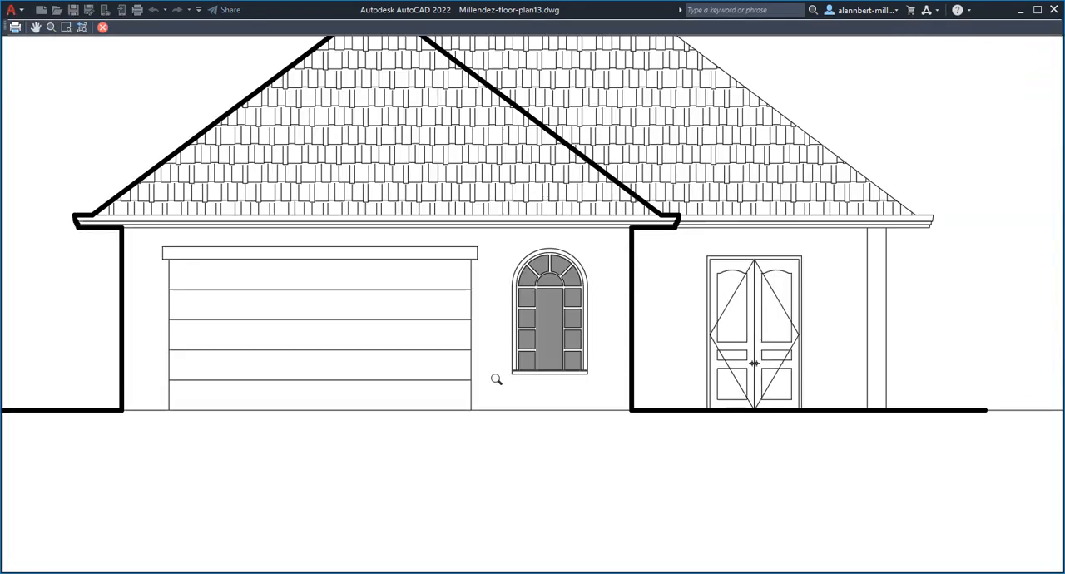
middle_click_drag(566, 374, 556, 409)
scroll(536, 362, "down", 3)
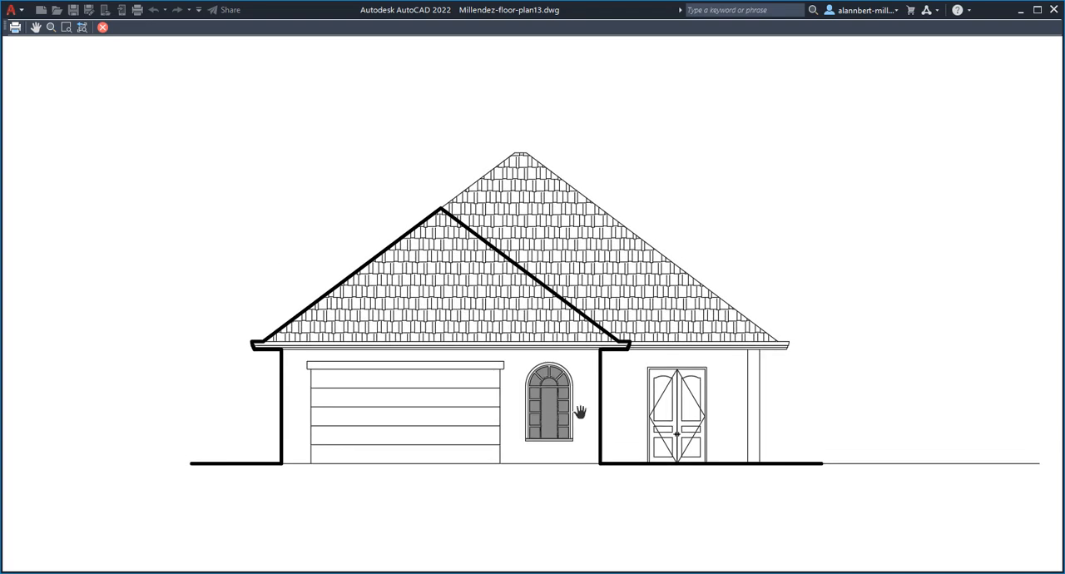
scroll(580, 411, "up", 2)
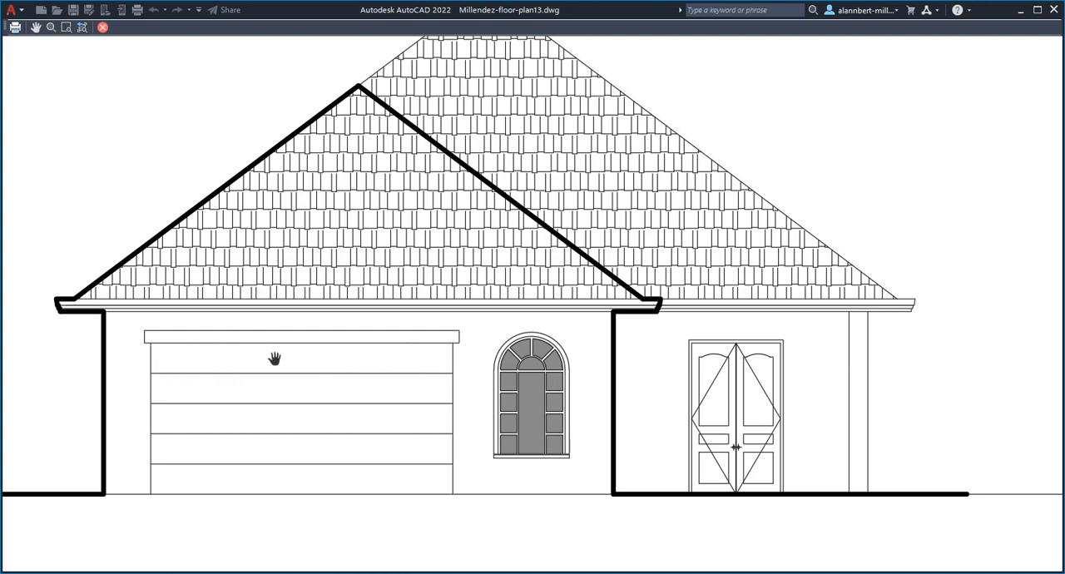
scroll(275, 358, "down", 2)
left_click_drag(278, 421, 288, 442)
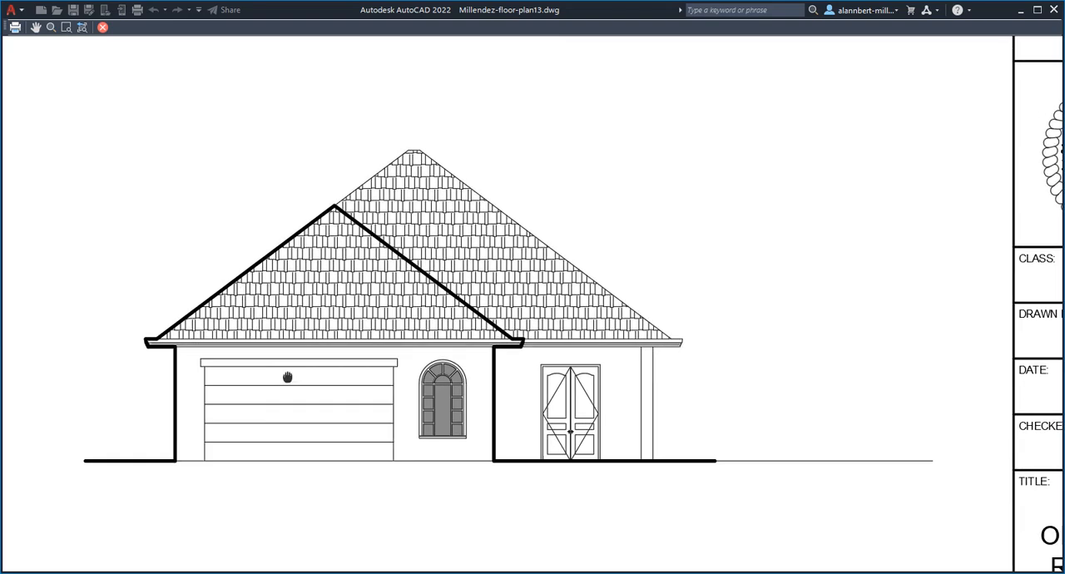
key("Escape")
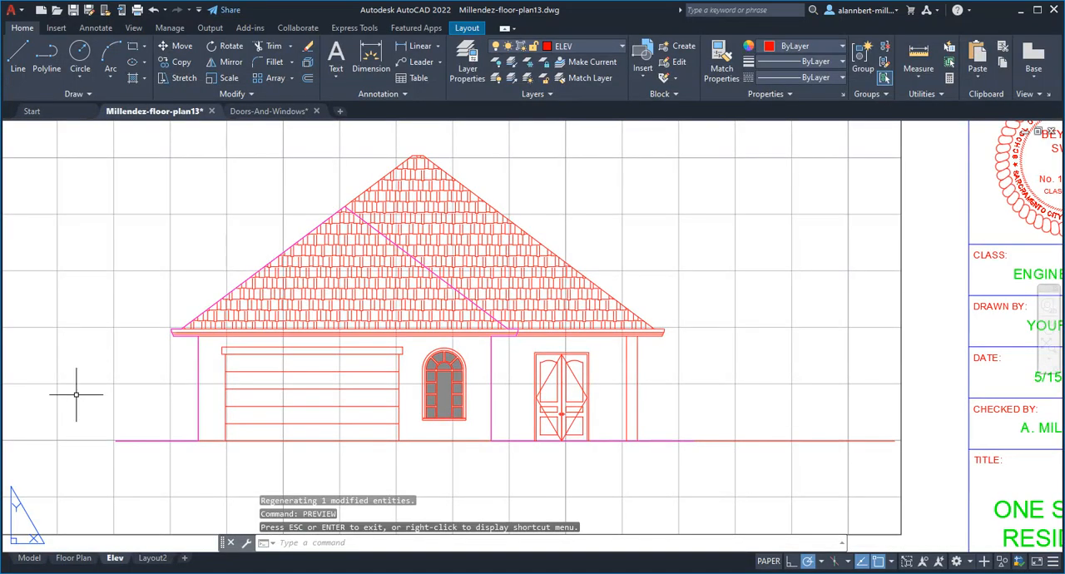
- Return to model space and divide the uppermost horizontal panel line of the garage door into 4 segments
left_click(31, 559)
middle_click_drag(387, 296, 506, 291)
middle_click_drag(211, 335, 251, 310)
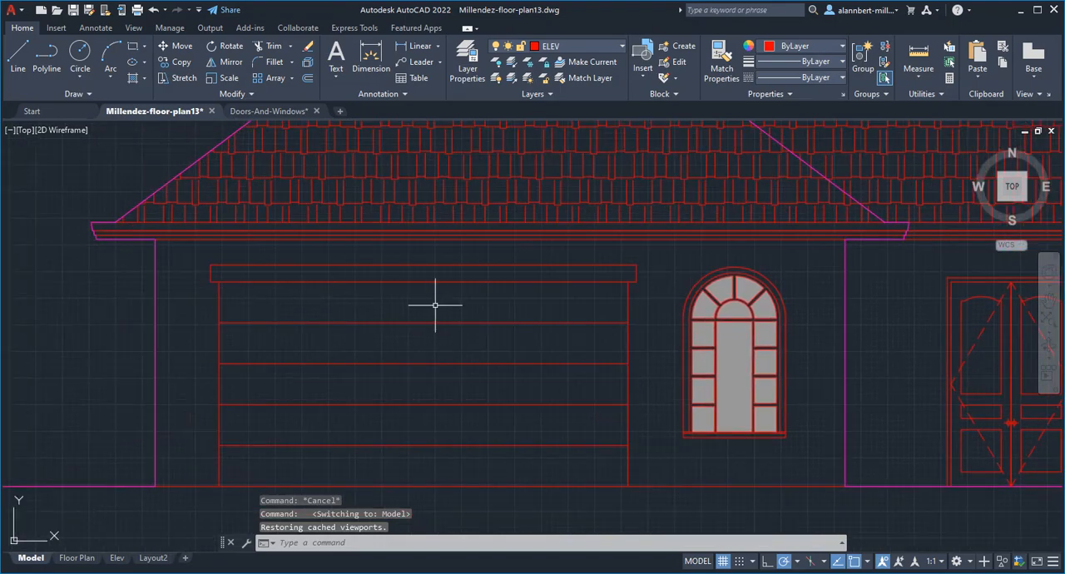
middle_click_drag(435, 305, 392, 316)
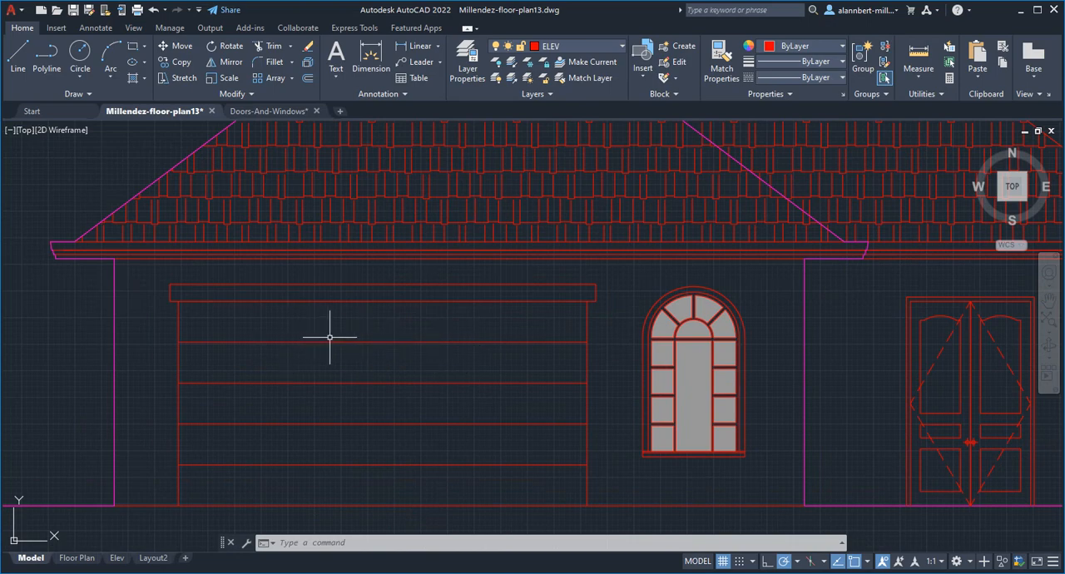
type("divide")
key("Return")
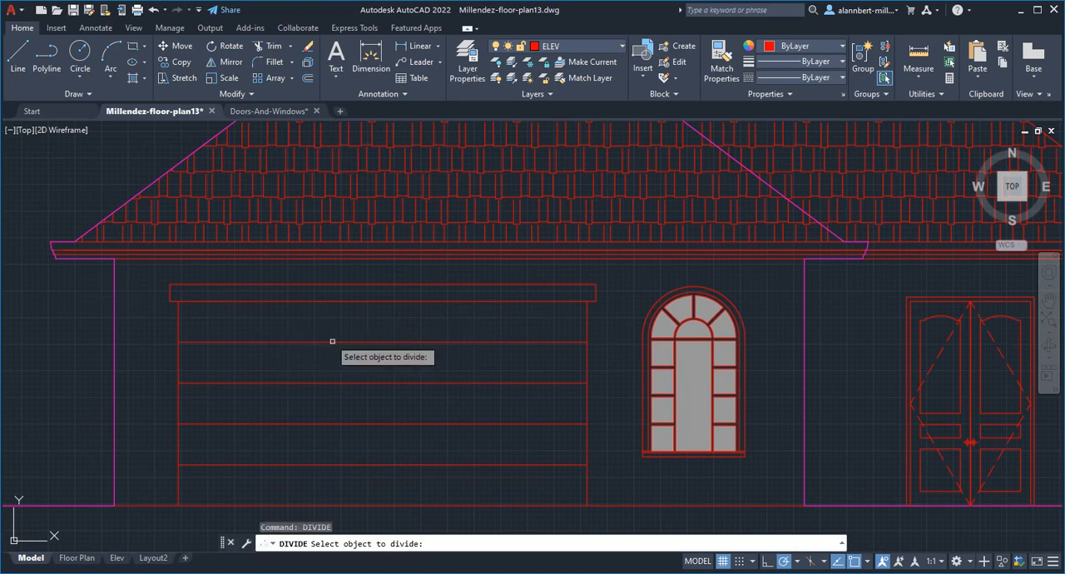
left_click(333, 342)
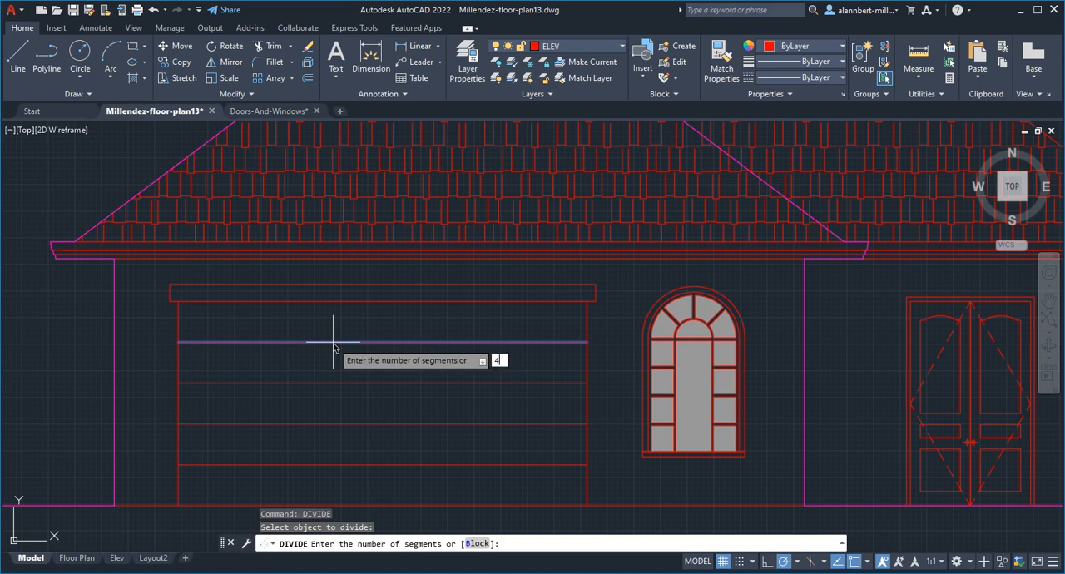
key("Return")
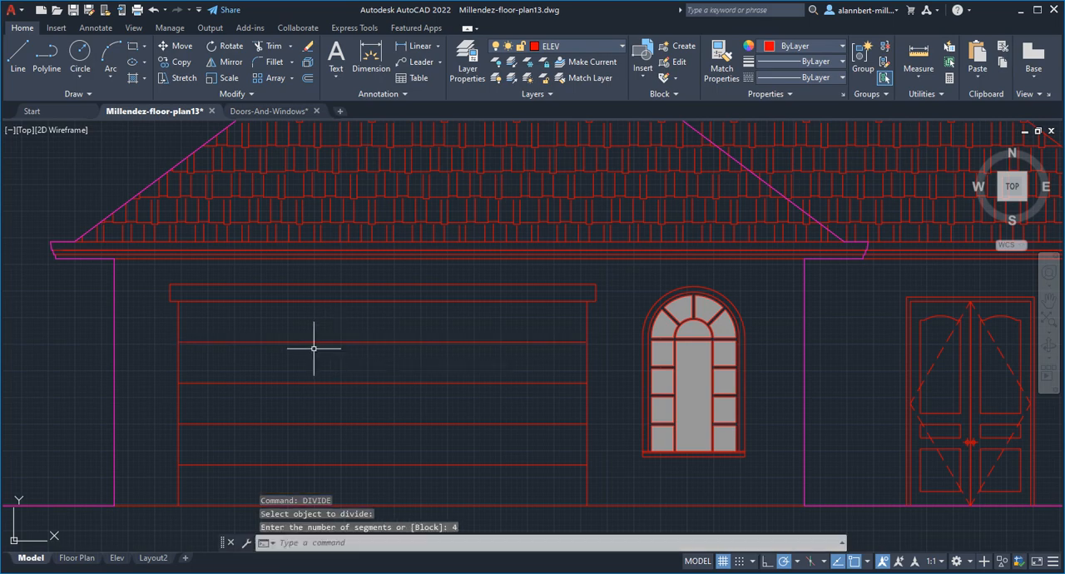
- Draw a vertical line from the first division node on the garage door's uppermost panel line up to the header's underside
type("l")
key("Return")
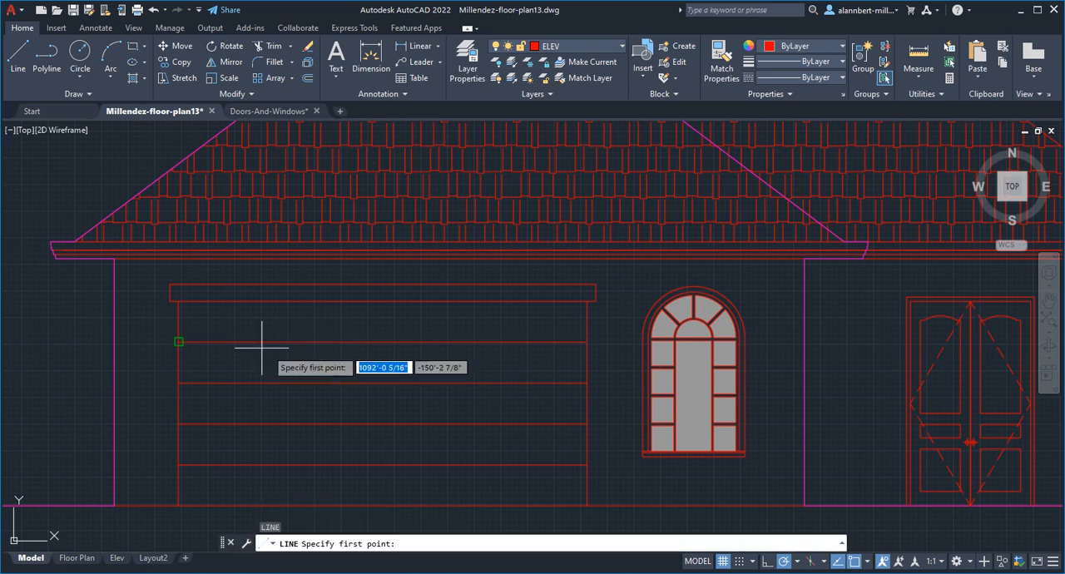
left_click(867, 566)
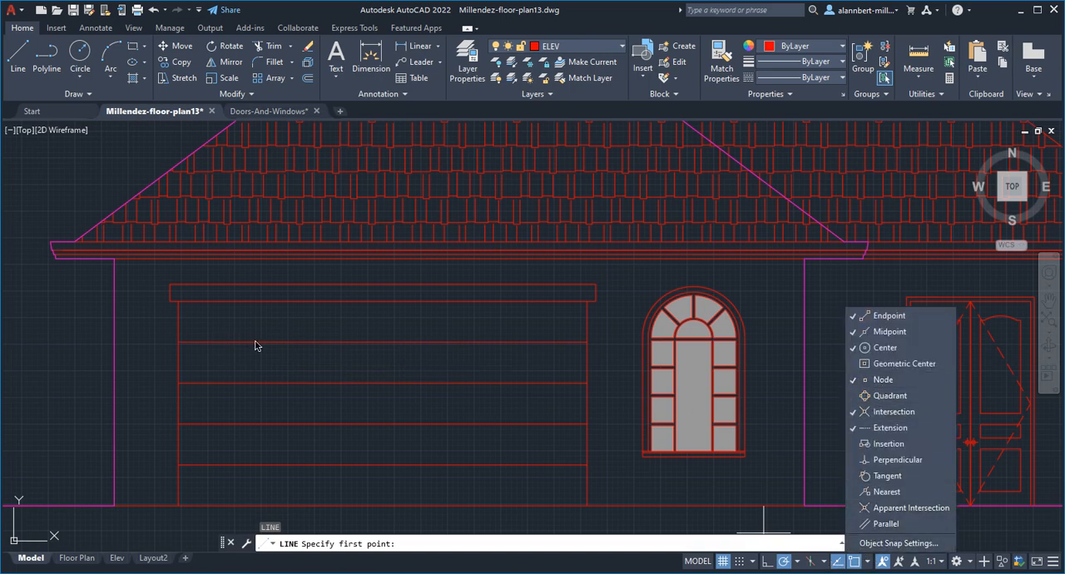
left_click(267, 372)
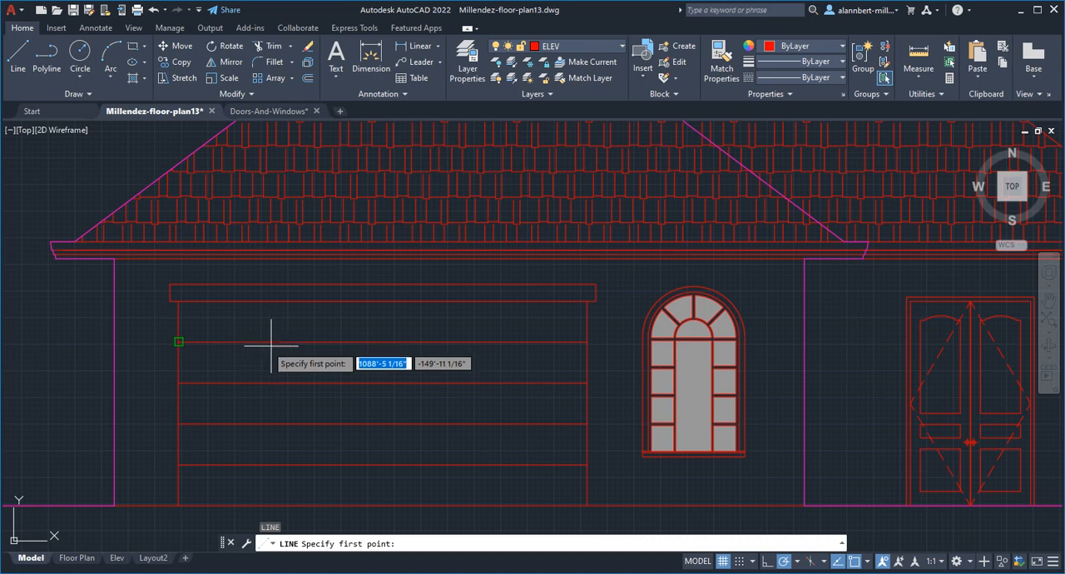
left_click(280, 341)
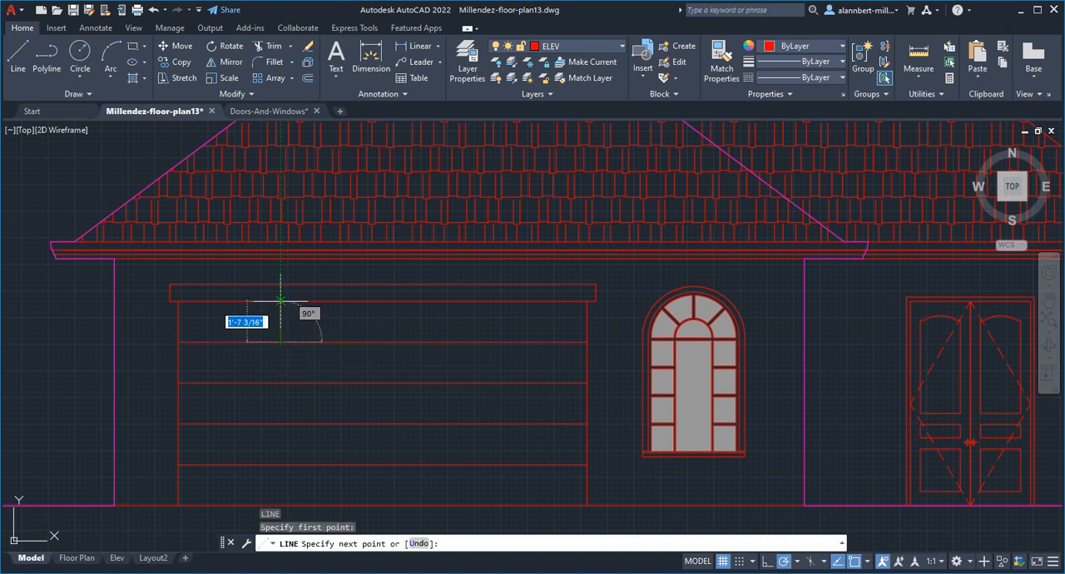
left_click(281, 301)
key("Escape")
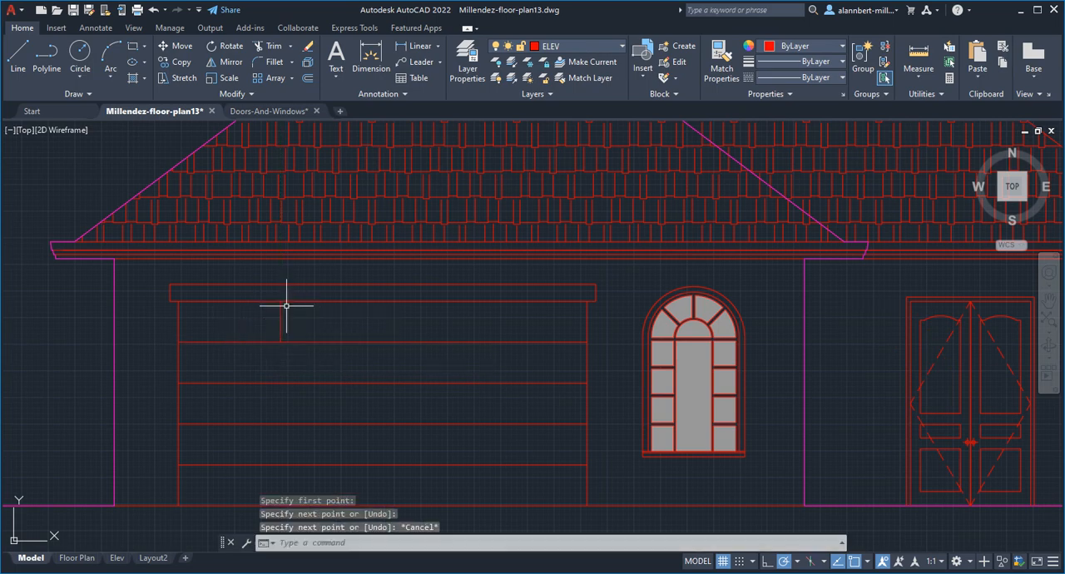
- Draw vertical lines from the second and third division nodes up to the underside of the garage door header
key("Return")
left_click(382, 341)
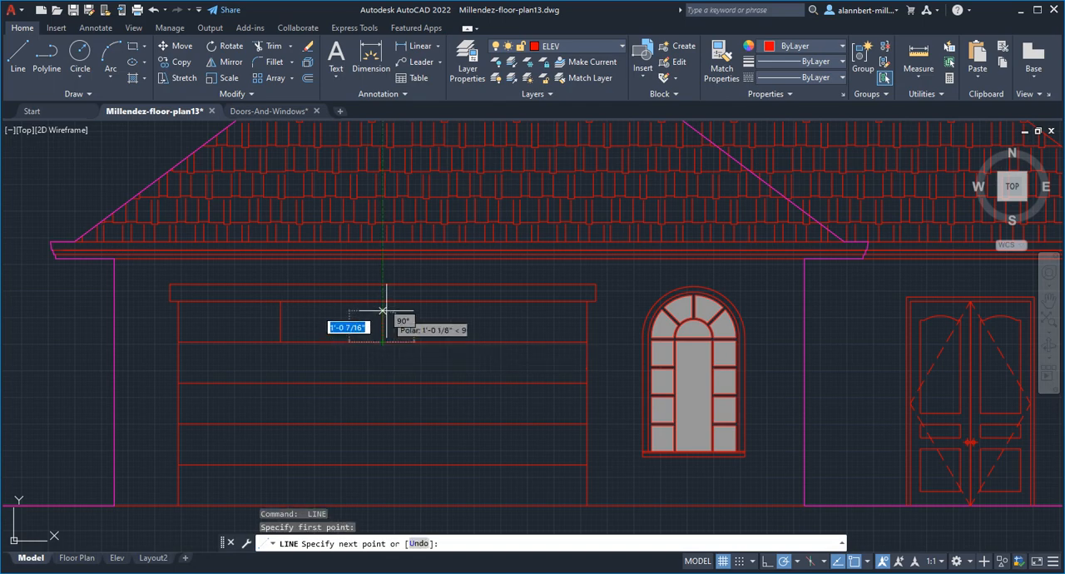
left_click(382, 302)
key("Escape")
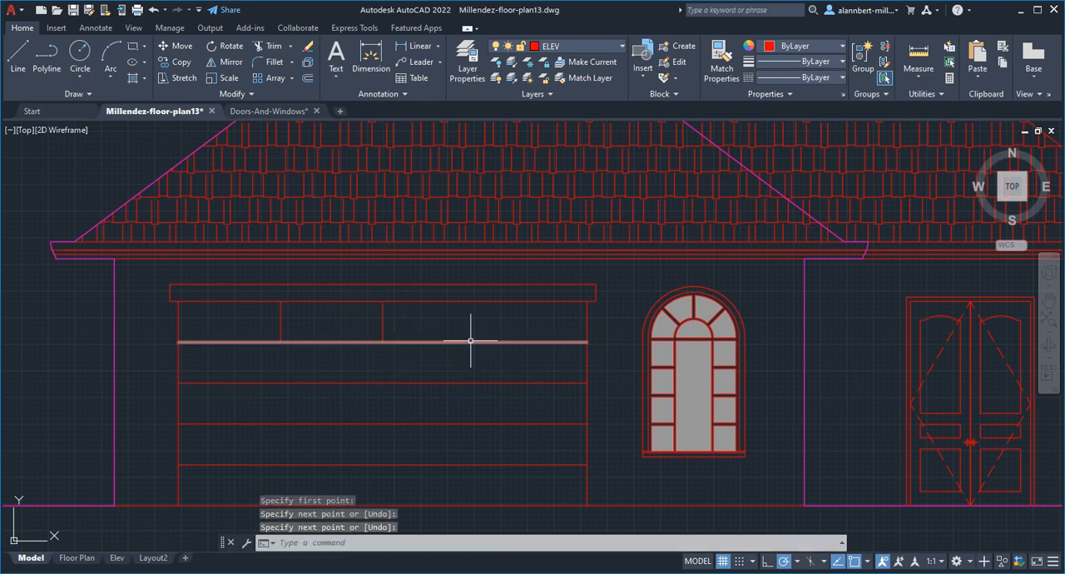
key("Return")
left_click(485, 341)
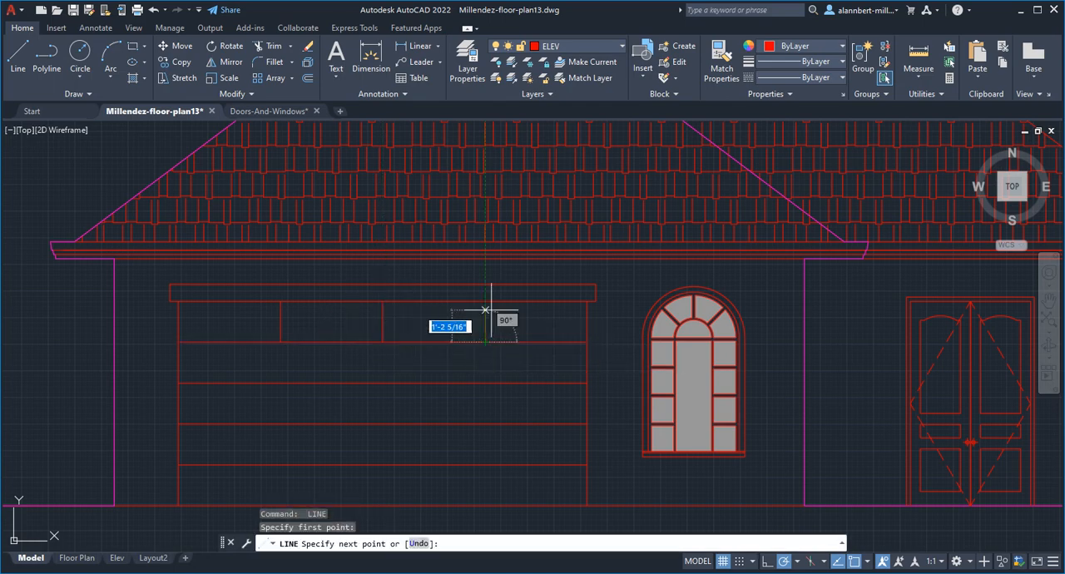
left_click(486, 301)
key("Return")
- Create closed polyline boundaries inside the four top-row compartments of the garage door, with island detection on
middle_click_drag(262, 374, 304, 402)
scroll(269, 361, "up", 2)
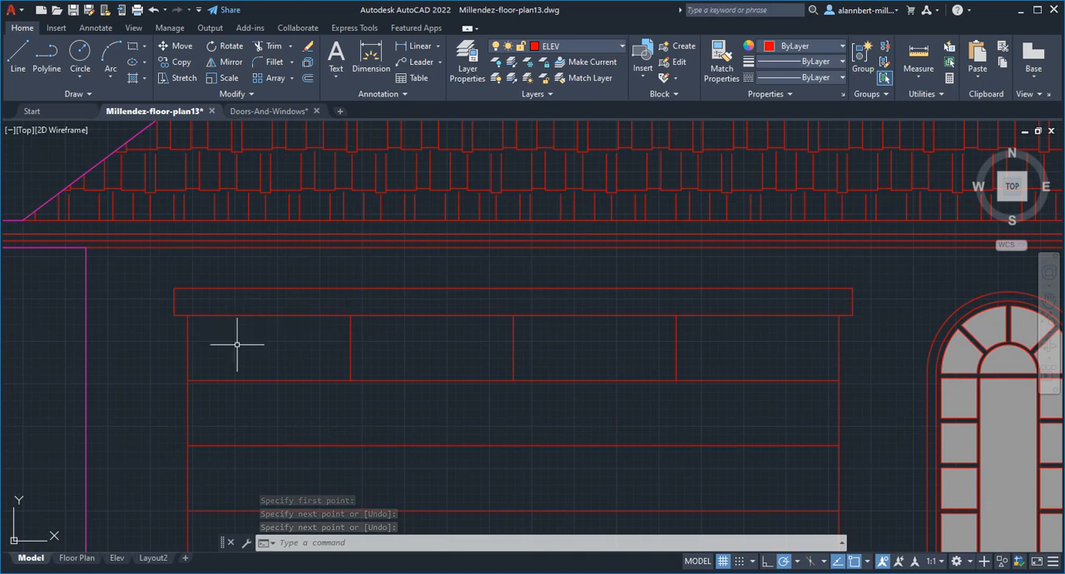
type("bo")
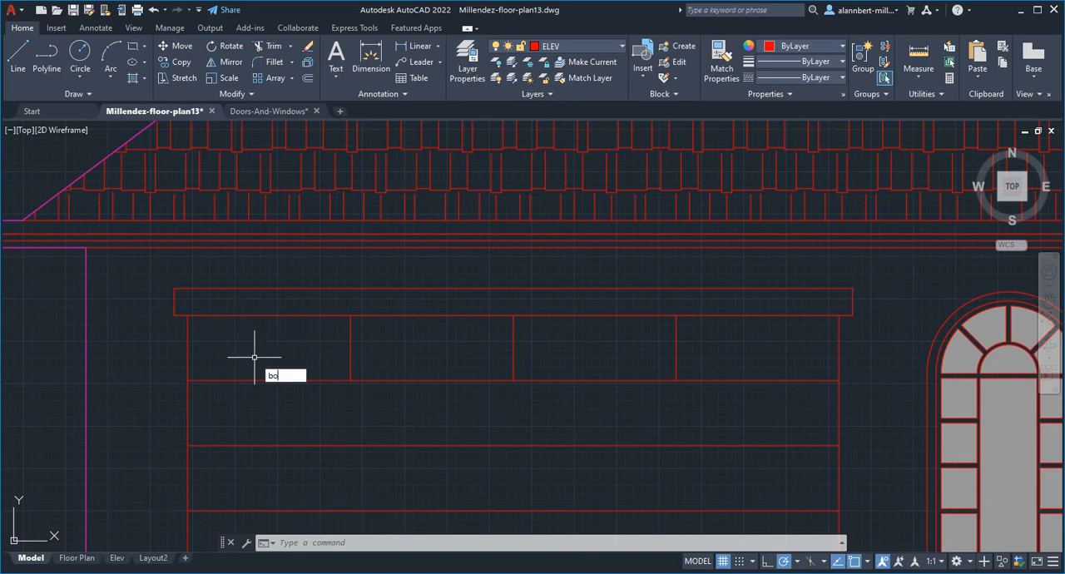
type("undar")
key("Return")
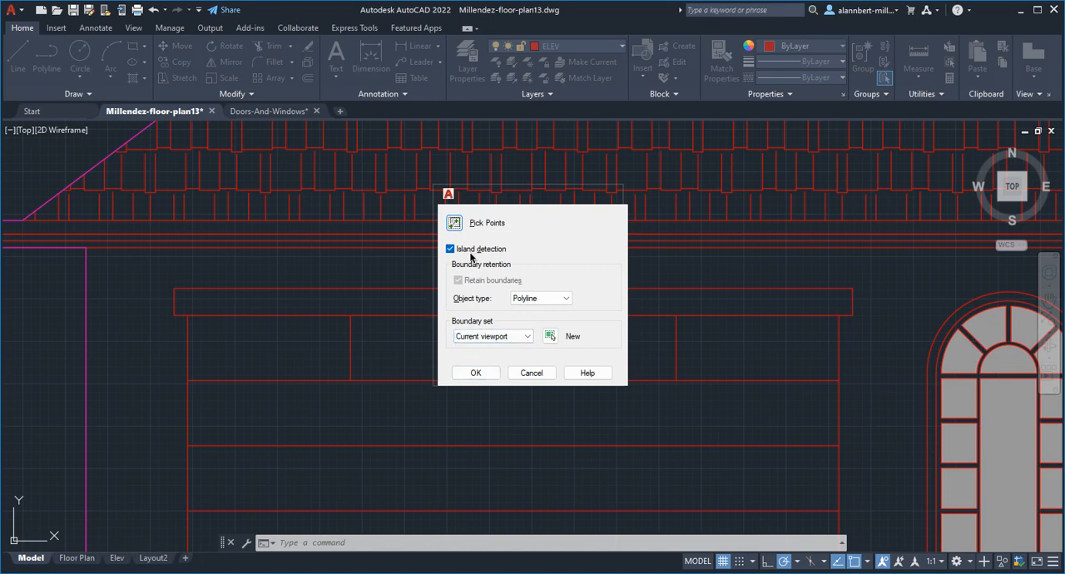
left_click(475, 372)
left_click(297, 355)
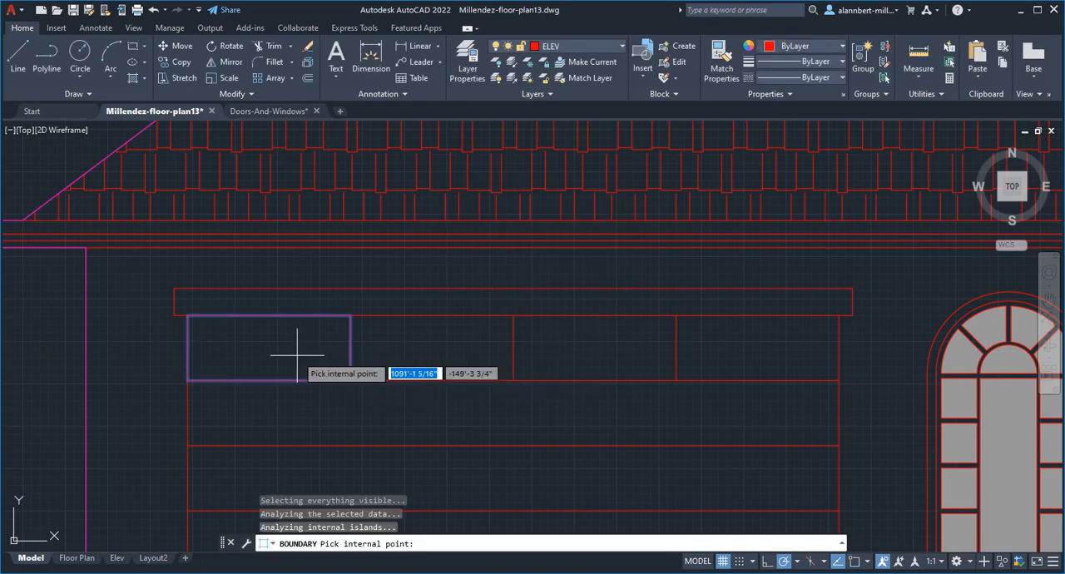
left_click(406, 353)
left_click(558, 354)
left_click(713, 353)
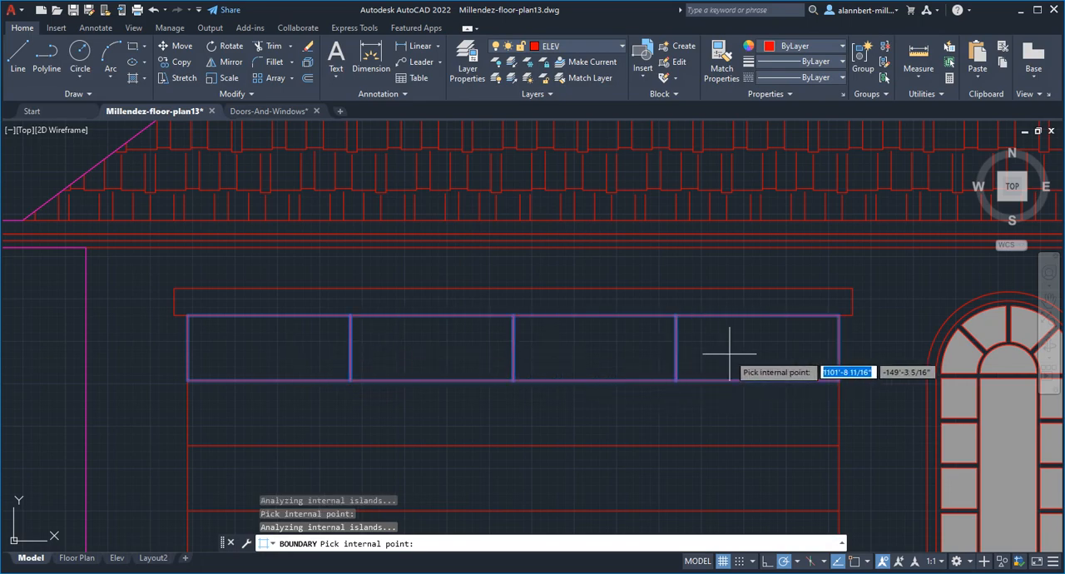
key("Return")
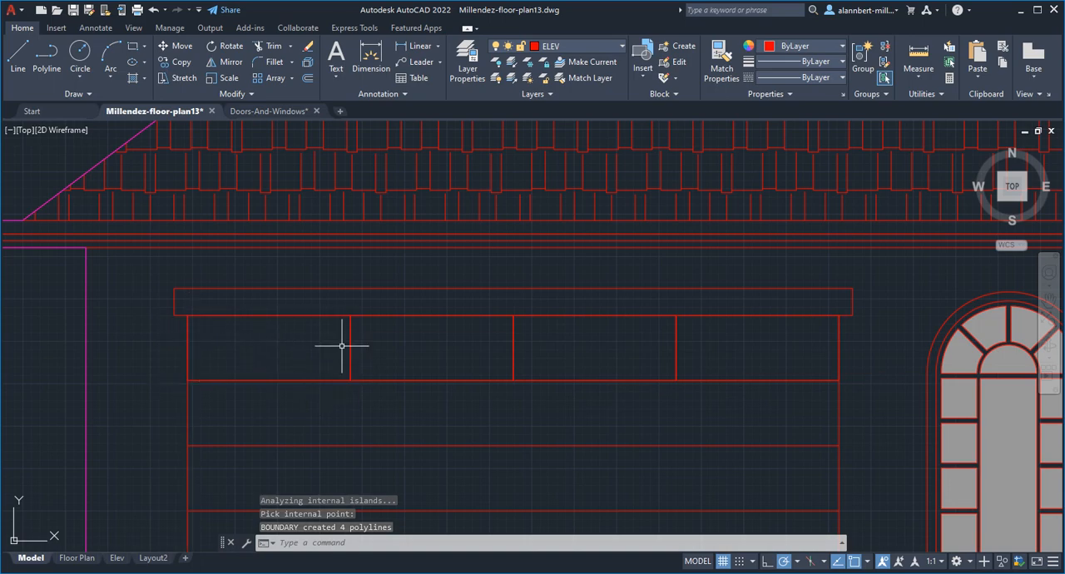
key("Escape")
key("Escape")
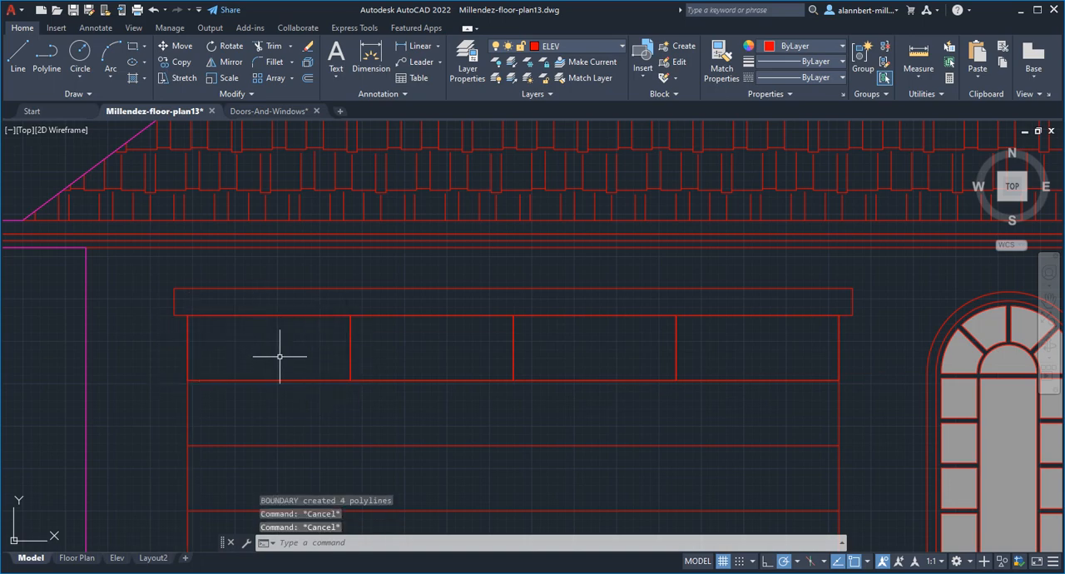
- Offset each of the four top-row boundary polylines inward by 2 inches
type("Of")
key("Return")
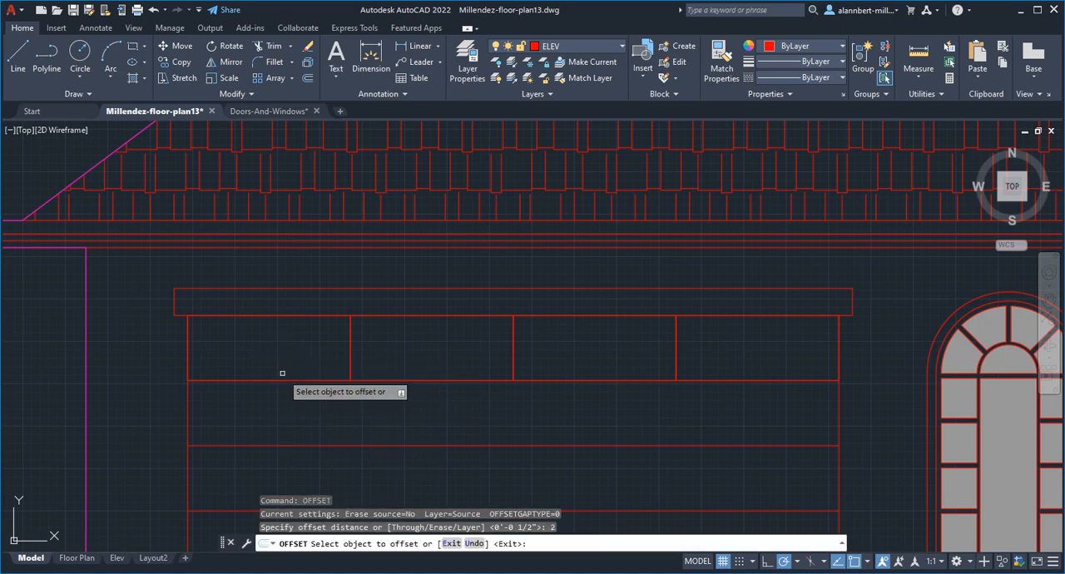
left_click(281, 379)
left_click(284, 355)
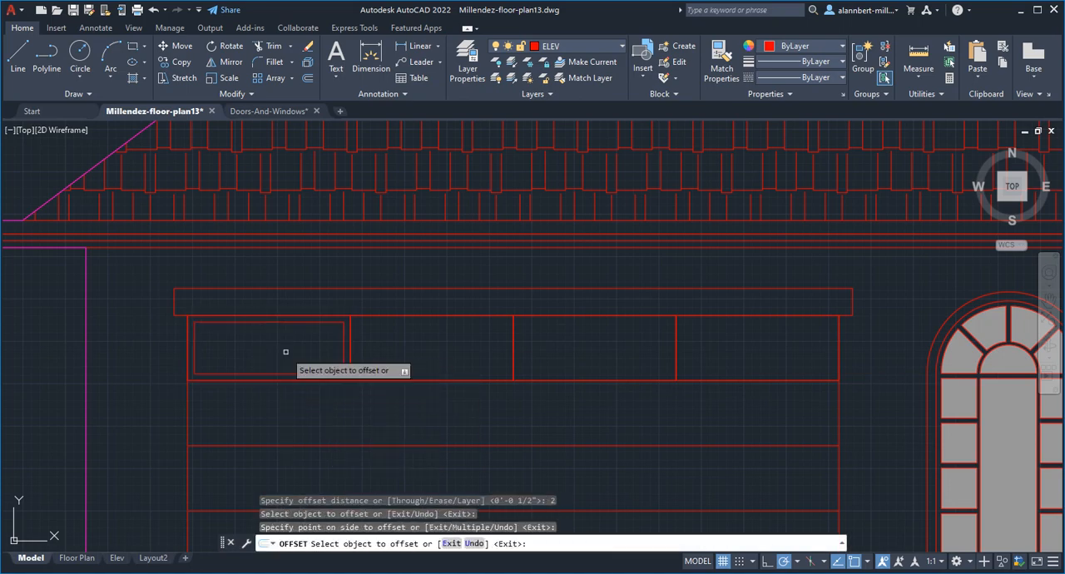
left_click(412, 380)
left_click(414, 352)
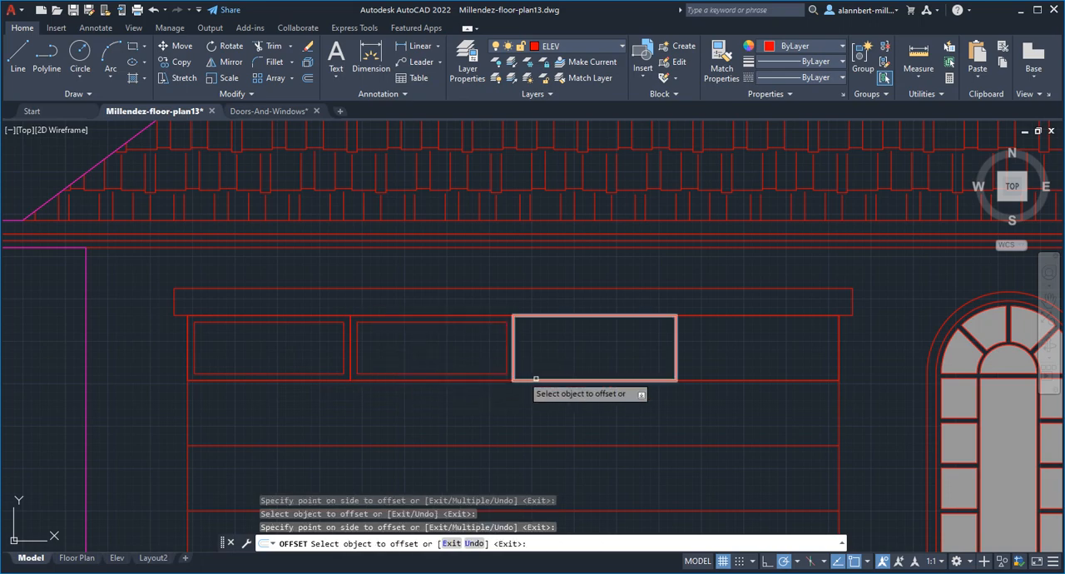
left_click(550, 380)
left_click(552, 369)
left_click(704, 380)
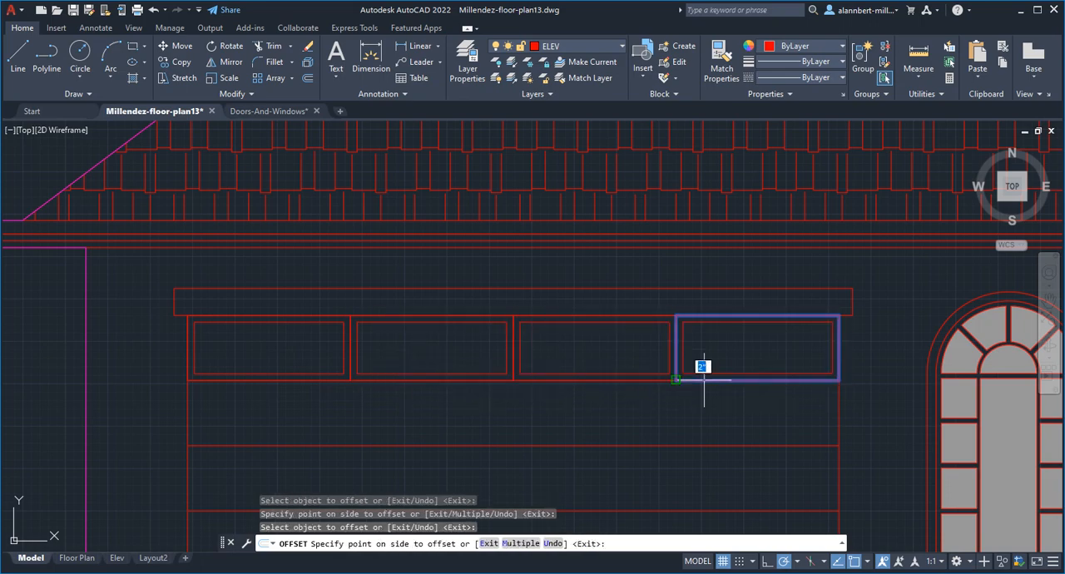
left_click(704, 361)
key("Return")
- Copy the four inner panel rectangles from the garage door's top row straight down into each of the four rows below
scroll(406, 412, "down", 2)
mouse_move(392, 409)
middle_mouse_down()
mouse_move(378, 298)
mouse_move(335, 299)
middle_mouse_up()
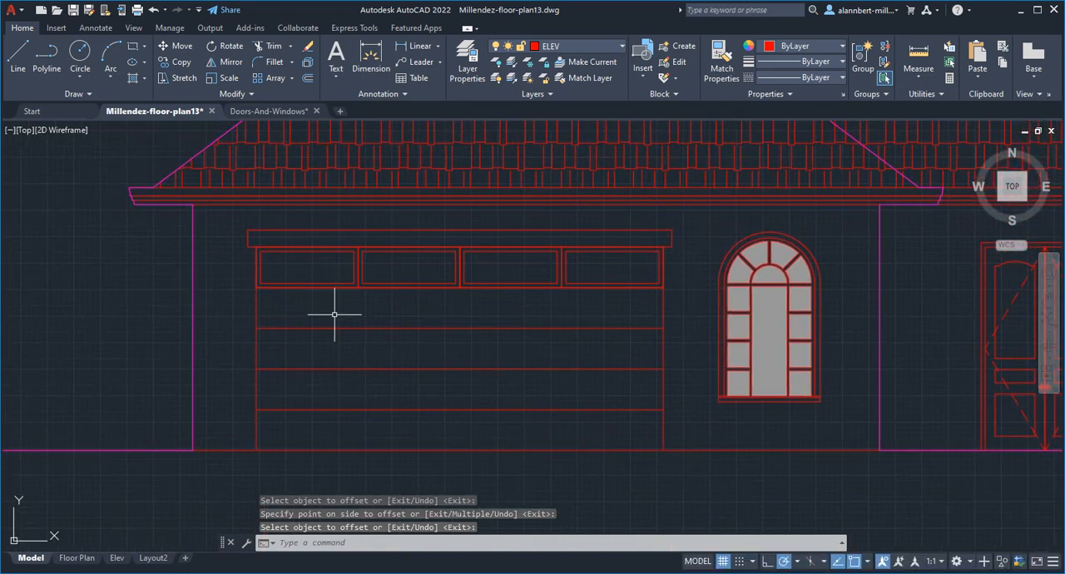
type("cp")
key("Return")
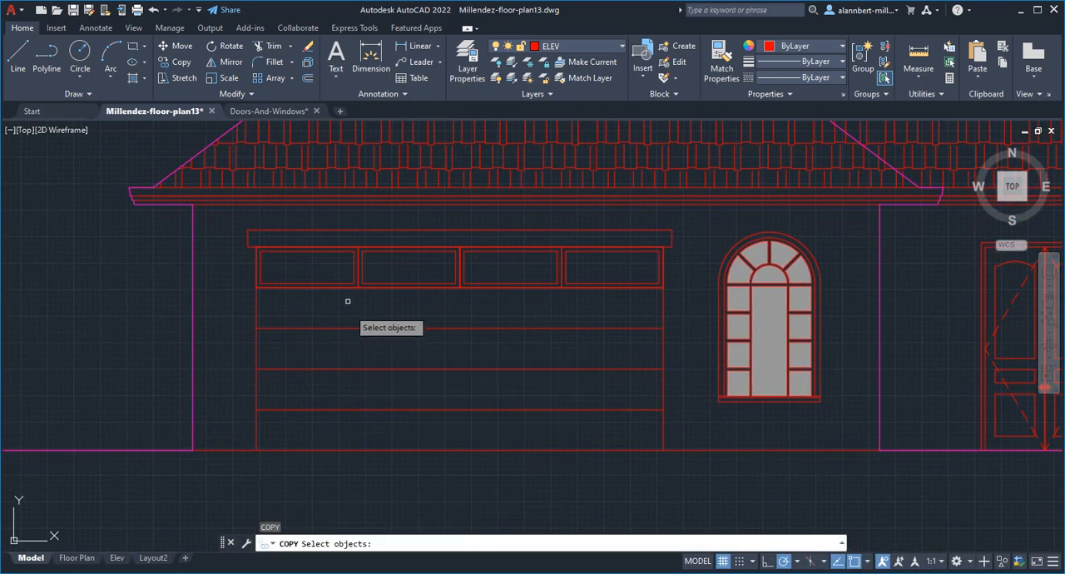
left_click(350, 284)
left_click(373, 282)
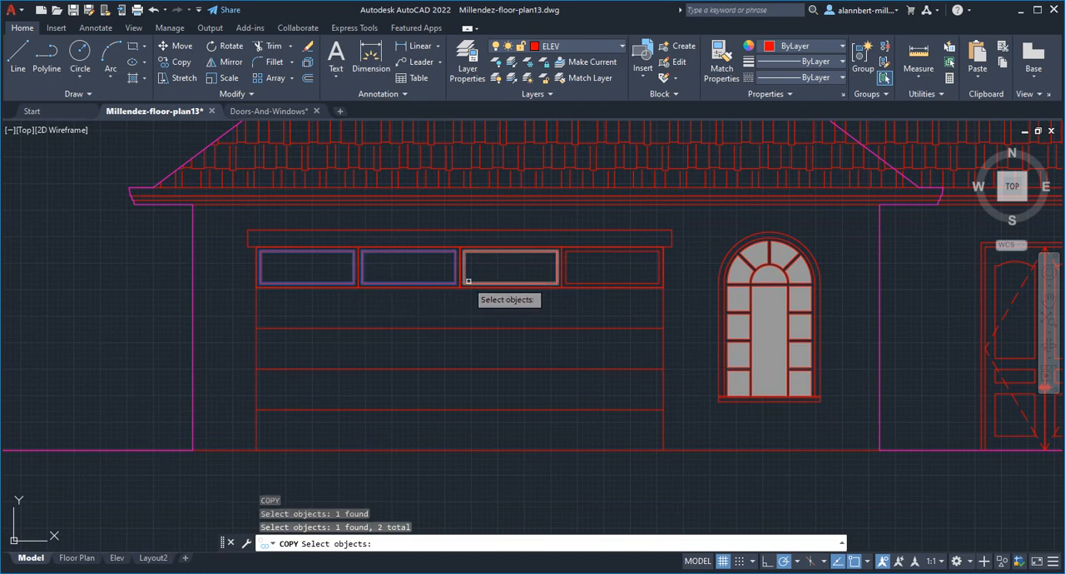
left_click(468, 282)
left_click(547, 280)
left_click(549, 285)
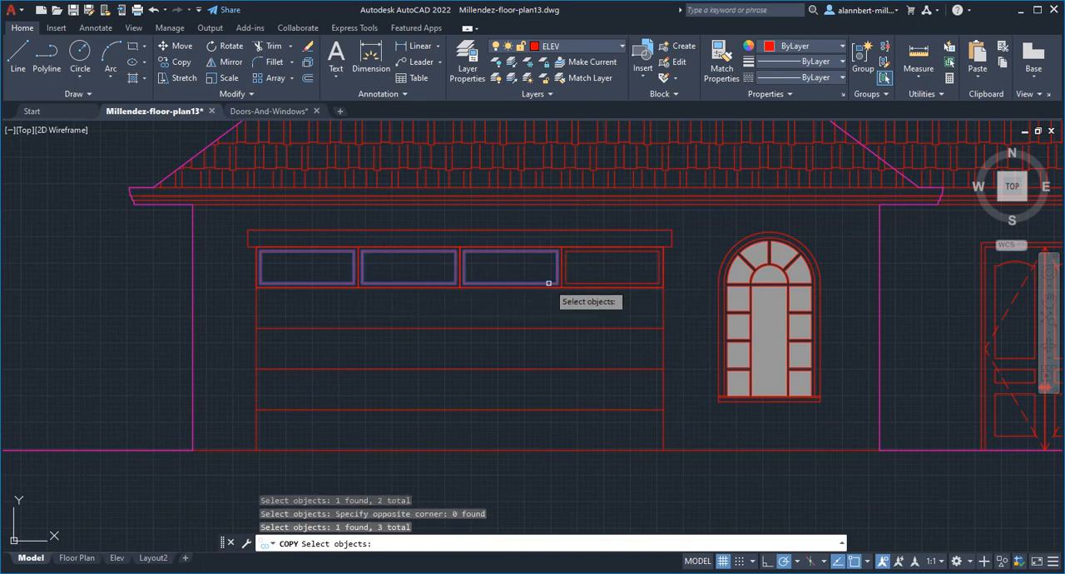
left_click(578, 284)
key("Return")
left_click(661, 284)
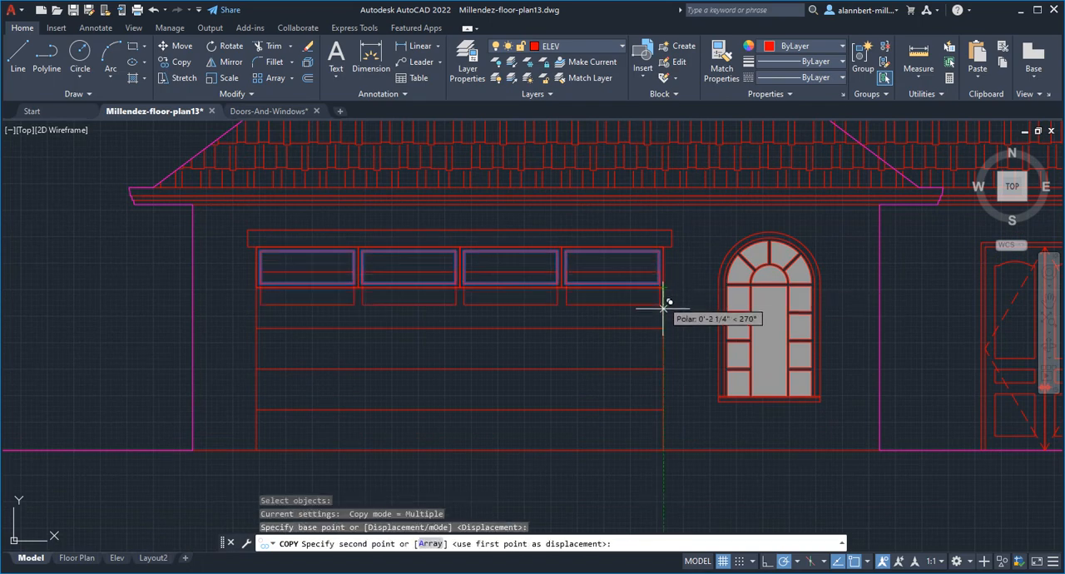
left_click(663, 321)
left_click(663, 363)
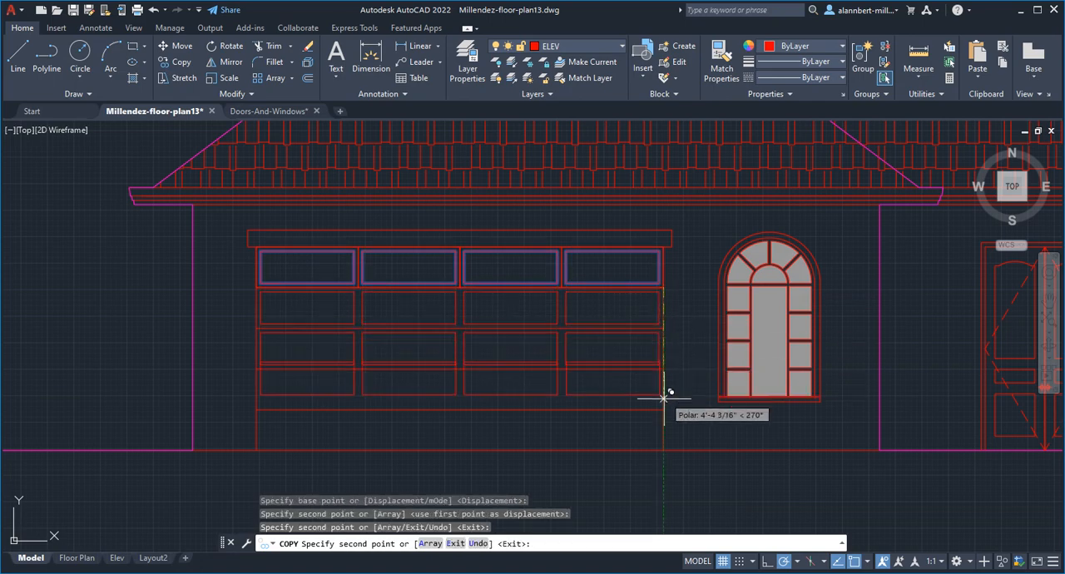
left_click(663, 404)
key("Return")
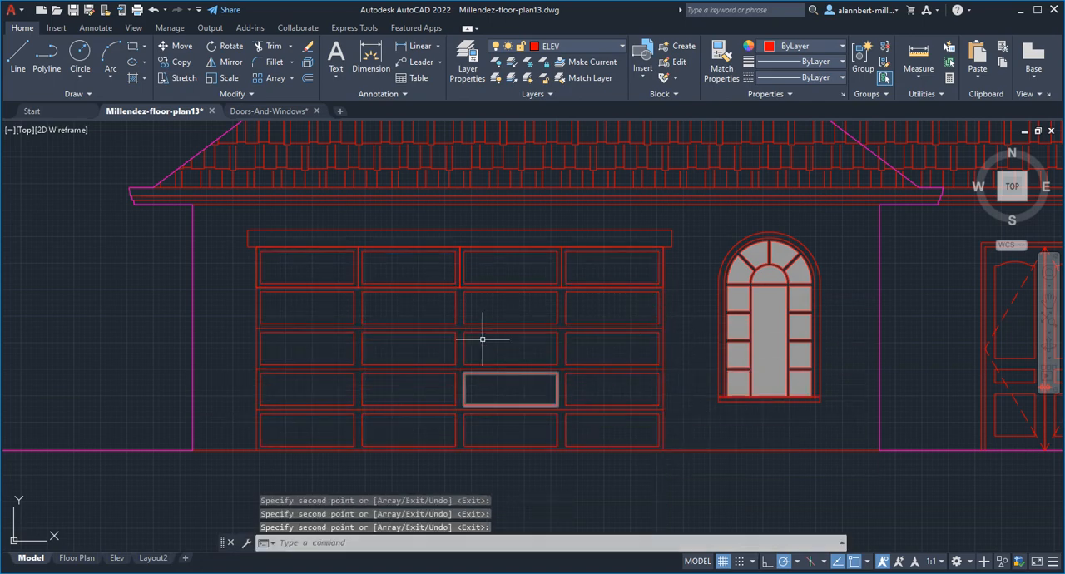
- Erase the outer boundary polylines around the garage door's top-row panels, keeping the inner rectangles
scroll(421, 385, "up", 4)
scroll(364, 330, "down", 2)
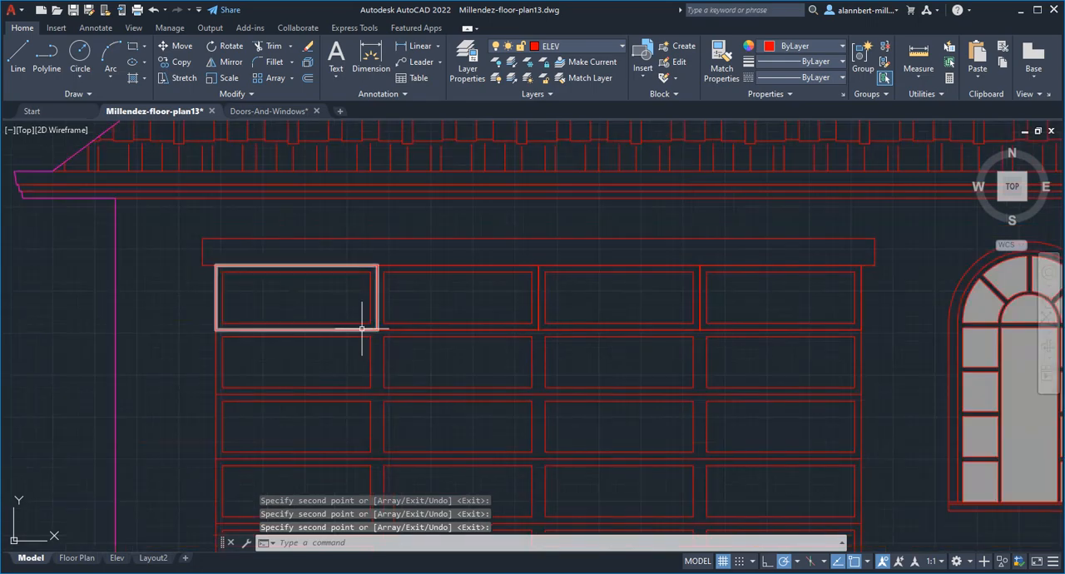
type("e")
key("Return")
left_click(362, 329)
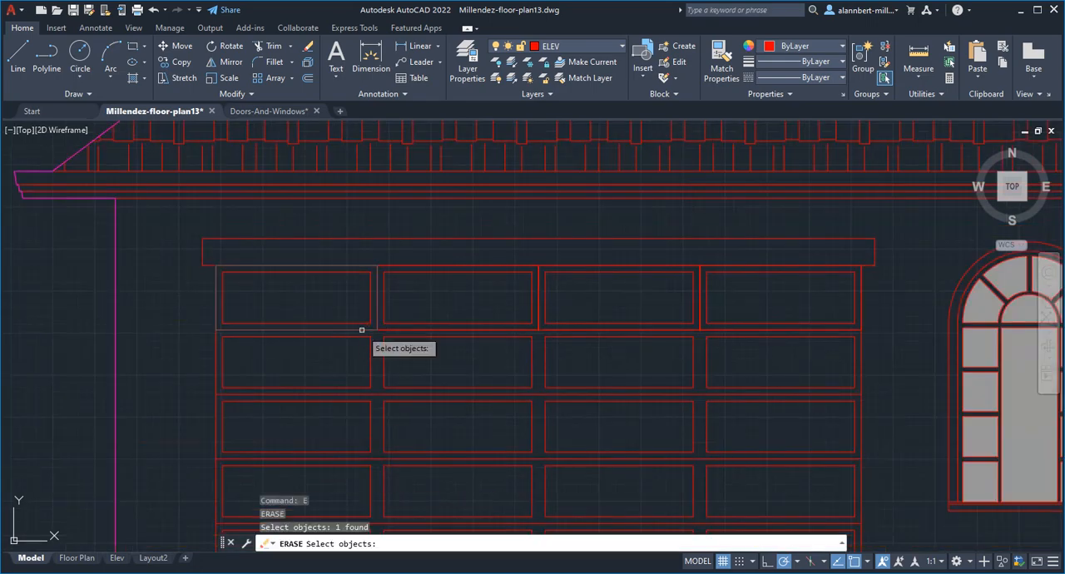
left_click(530, 330)
left_click(743, 334)
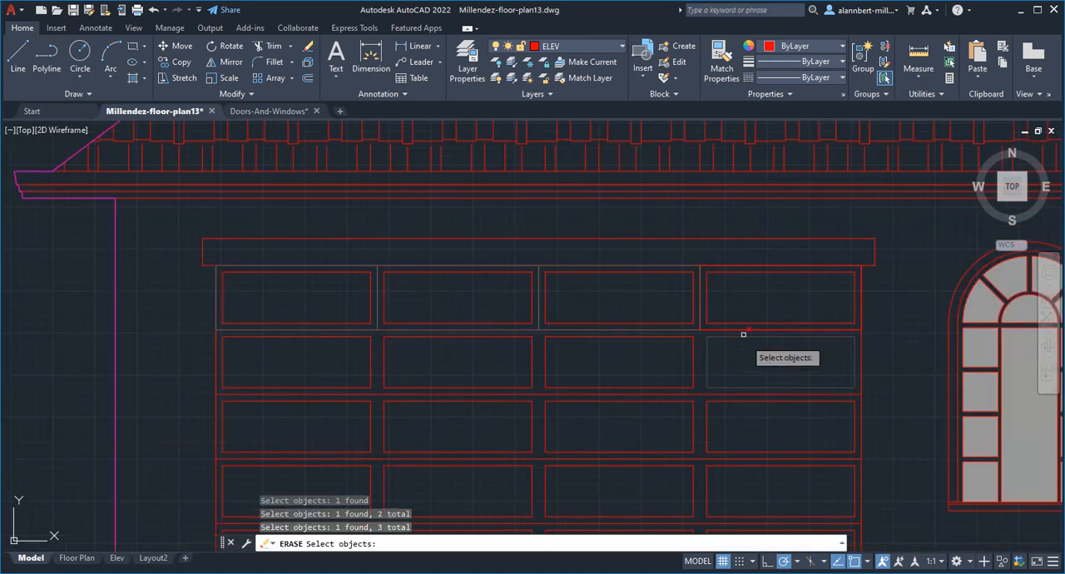
left_click(376, 321)
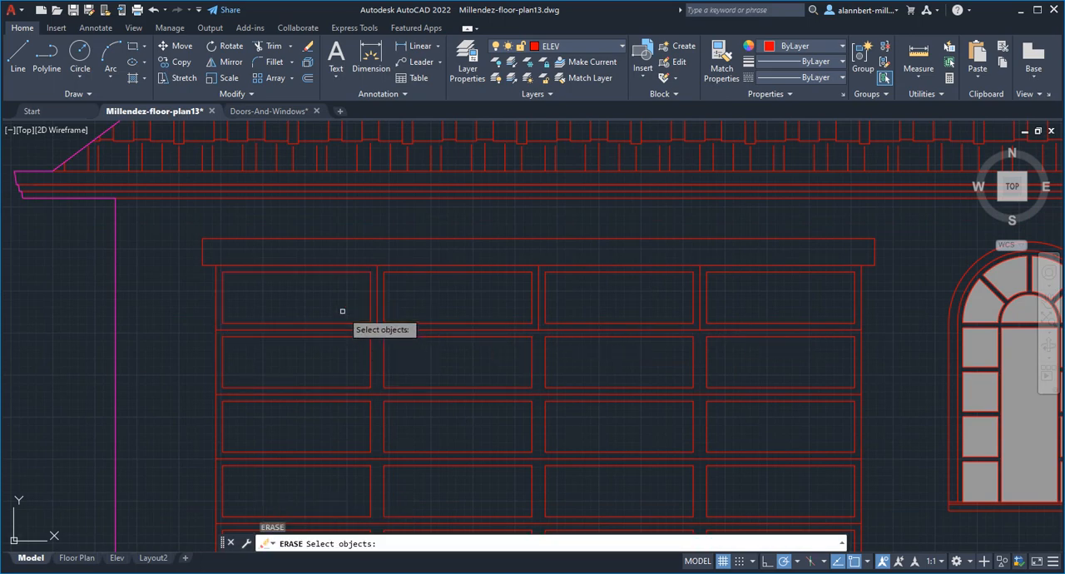
- Erase the three division nodes along the garage door's uppermost horizontal panel line
left_click(342, 311)
left_click(715, 350)
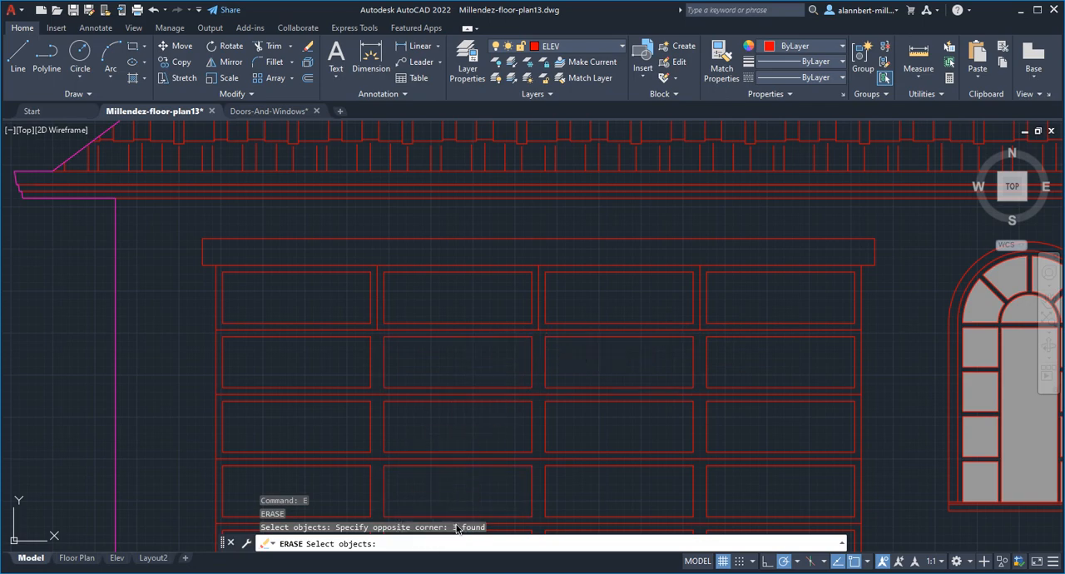
key("Return")
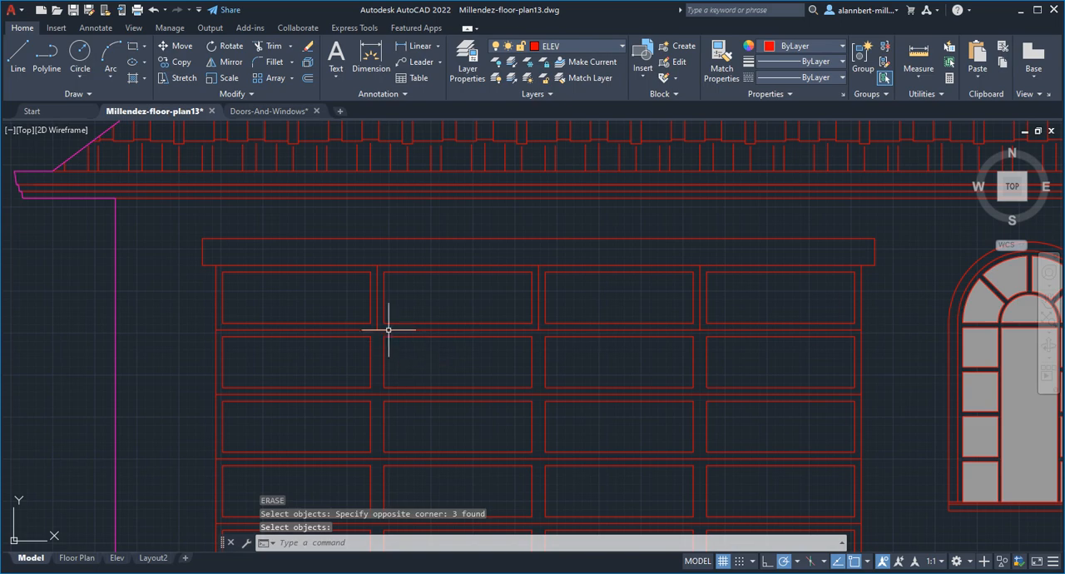
- Erase the three vertical dividing lines between the garage door's top-row panels
type("E")
key("Return")
left_click(379, 302)
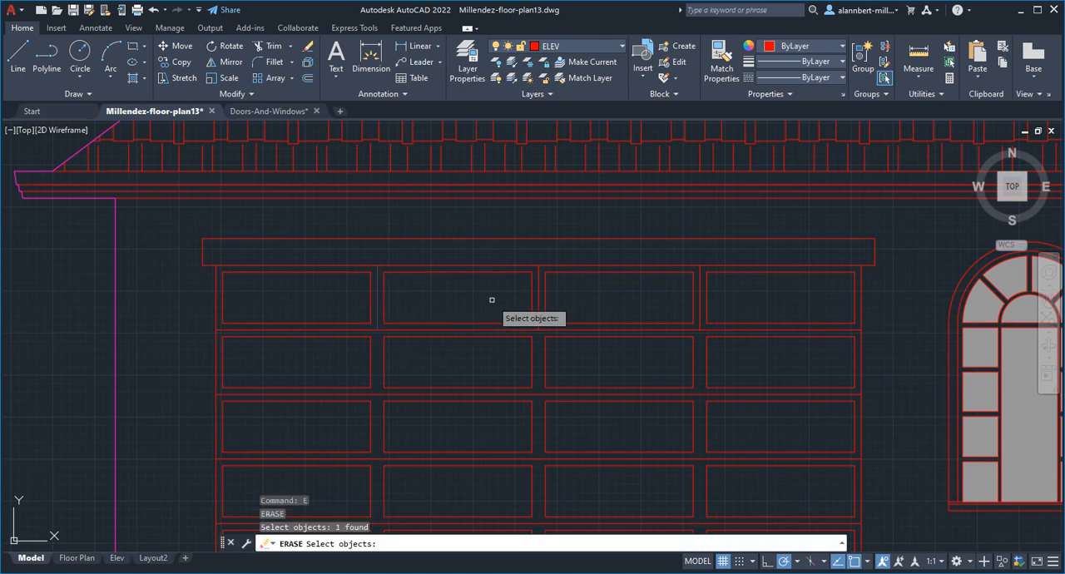
left_click(538, 295)
left_click(700, 303)
key("Return")
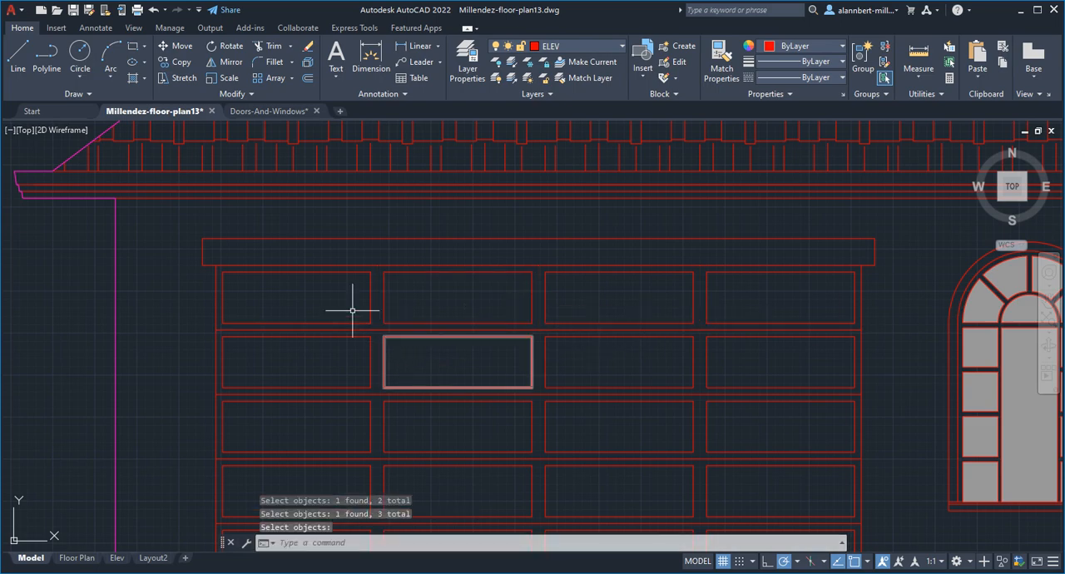
- Fill the four top-row panels of the garage door with a Solid hatch
scroll(353, 310, "down", 4)
middle_click_drag(491, 354, 489, 402)
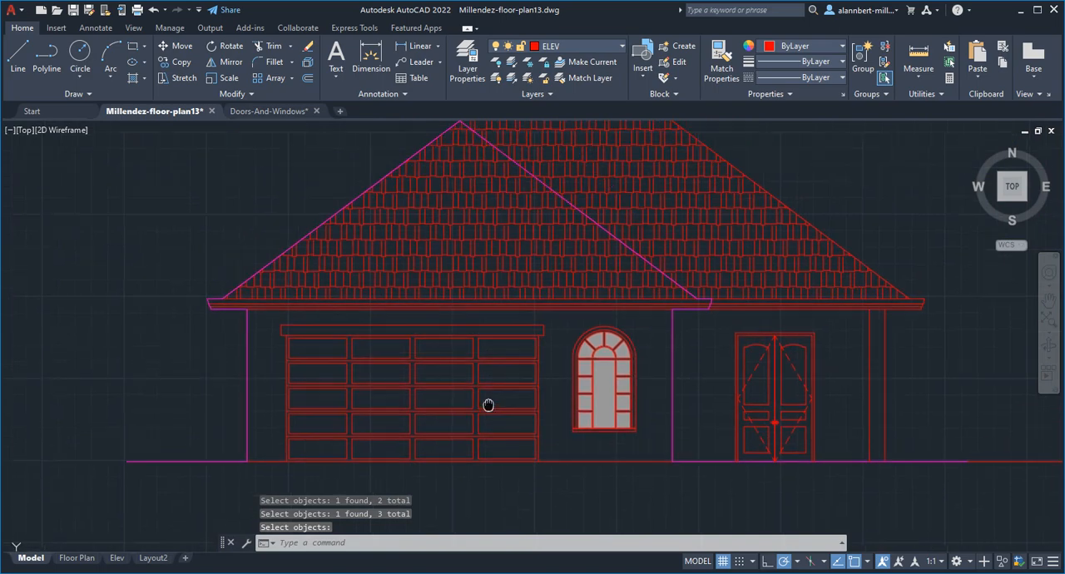
type("h")
key("Return")
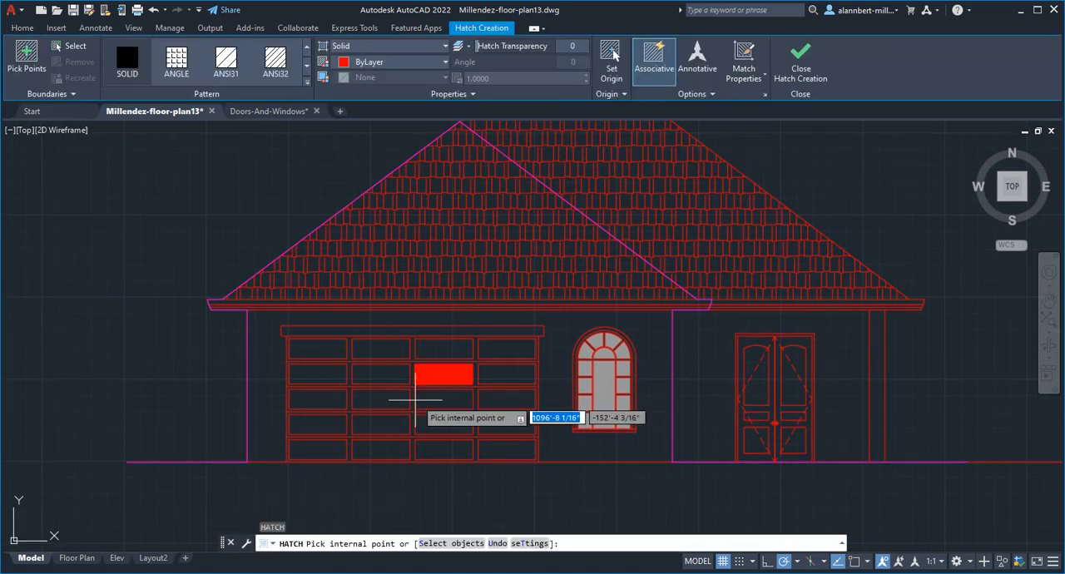
left_click(325, 349)
left_click(397, 351)
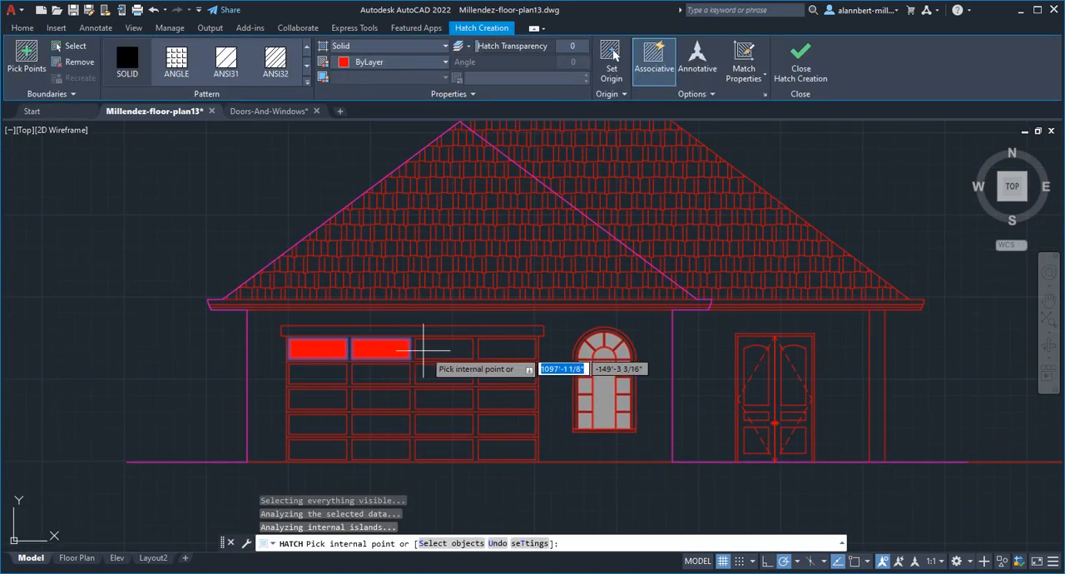
left_click(450, 351)
left_click(498, 350)
key("Return")
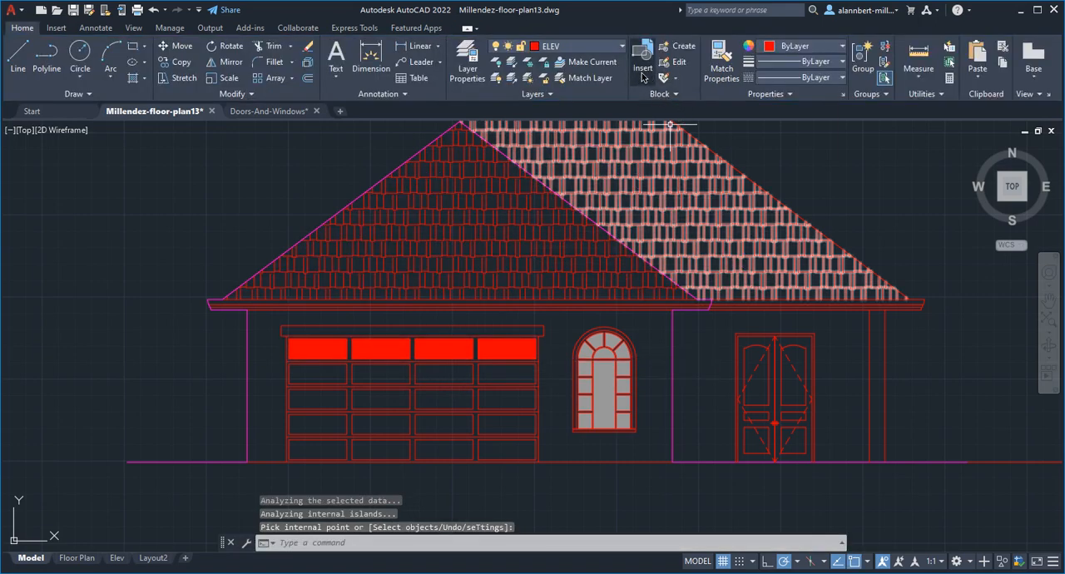
- Match the properties of the arched window's grey glass hatch onto the garage door's window hatch
left_click(721, 62)
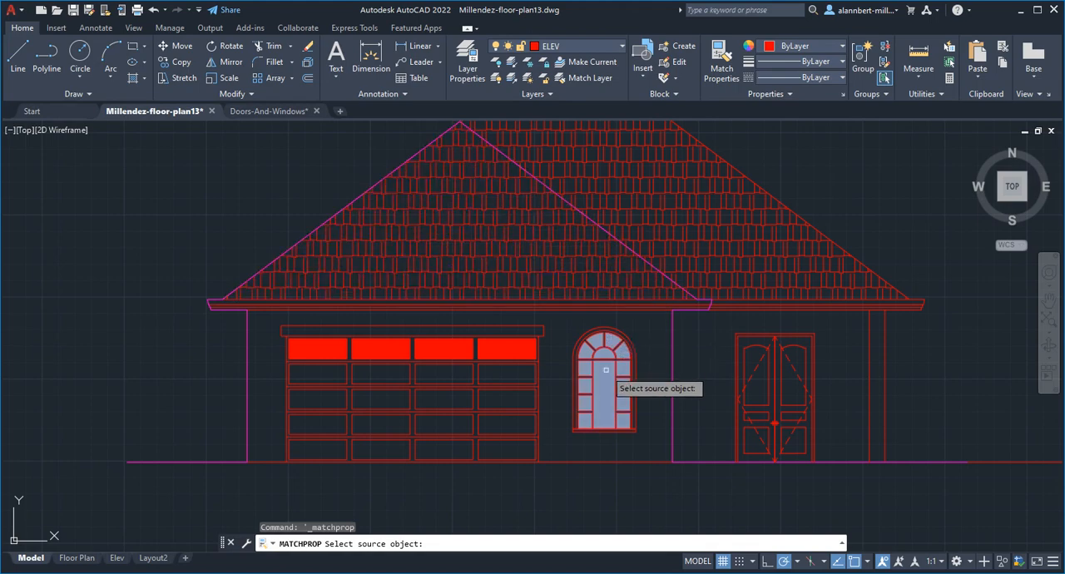
left_click(605, 370)
left_click(525, 350)
key("Return")
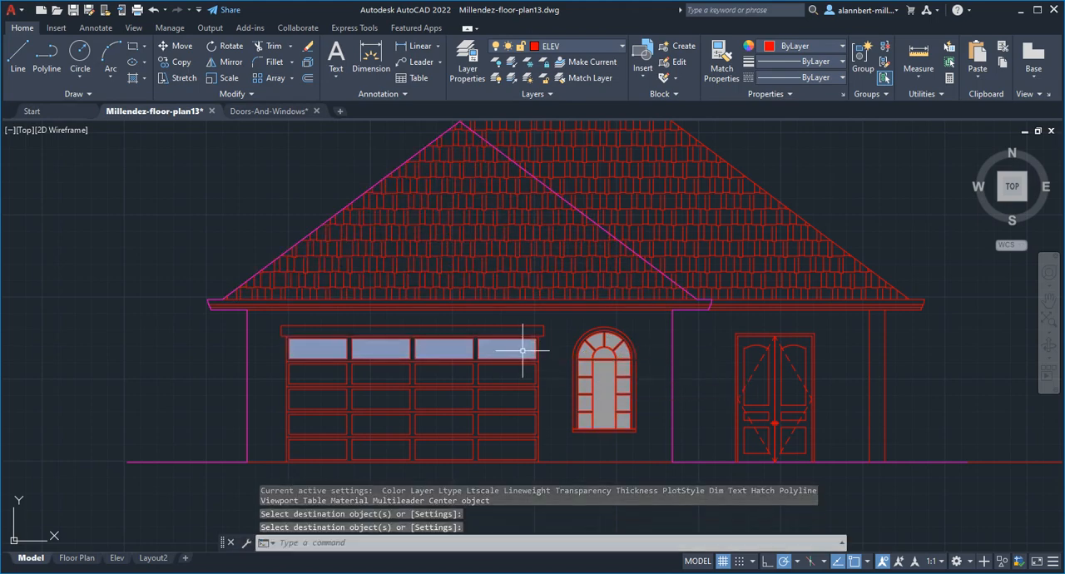
- Send the garage door's window hatch to the back of the draw order
left_click(523, 350)
left_click(527, 352)
right_click(525, 354)
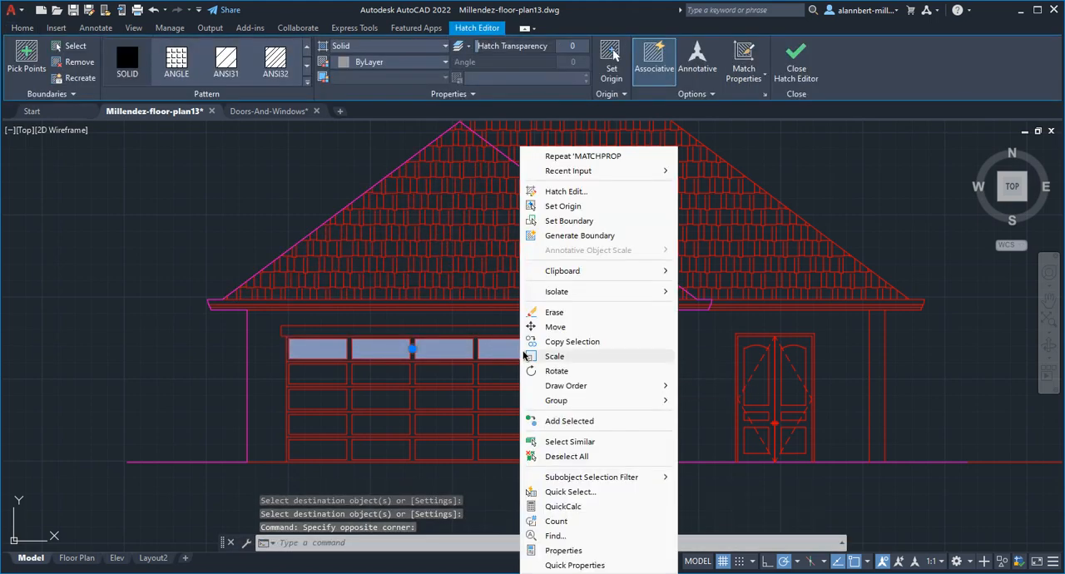
mouse_move(566, 386)
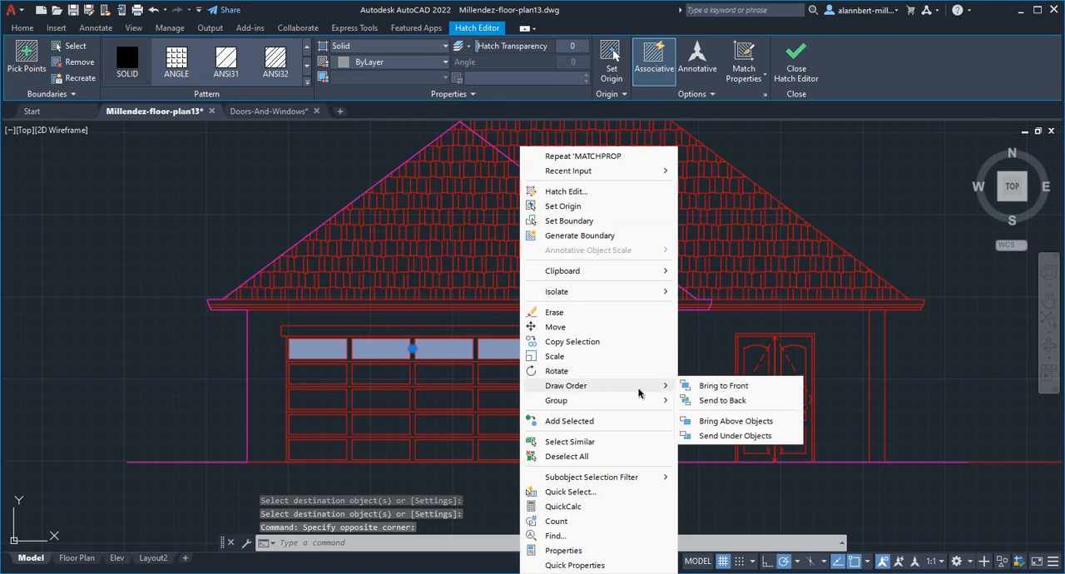
left_click(714, 400)
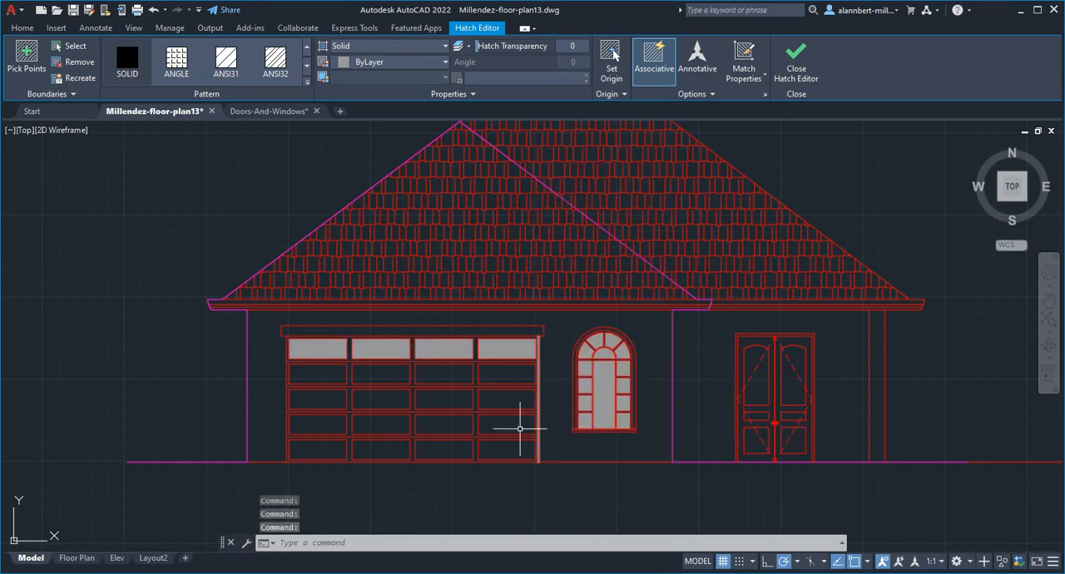
- Preview the plot of the Elev layout and examine how the garage door panels and shaded windows print
left_click(117, 558)
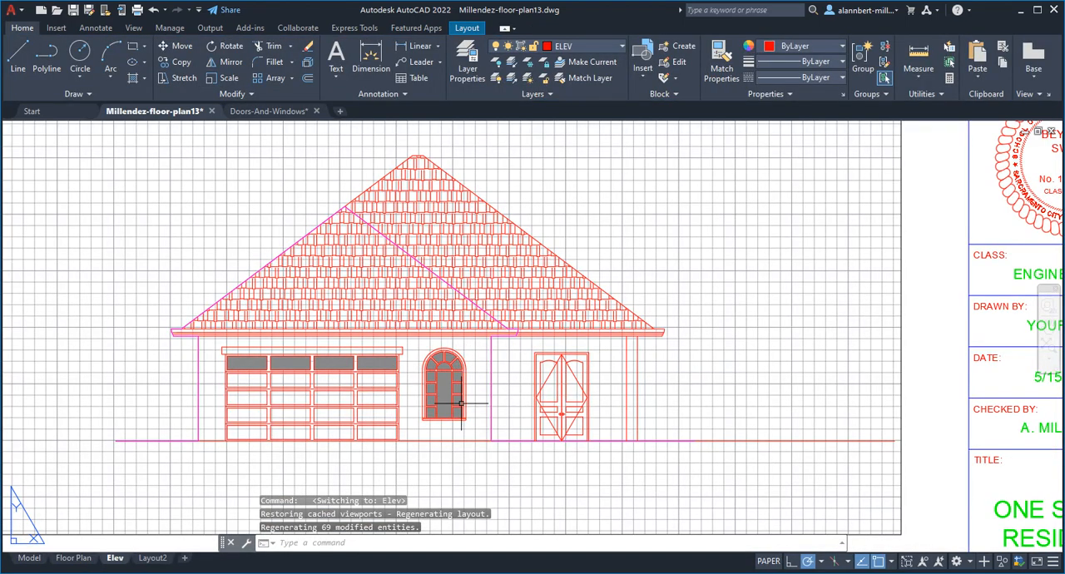
type("preview")
key("Return")
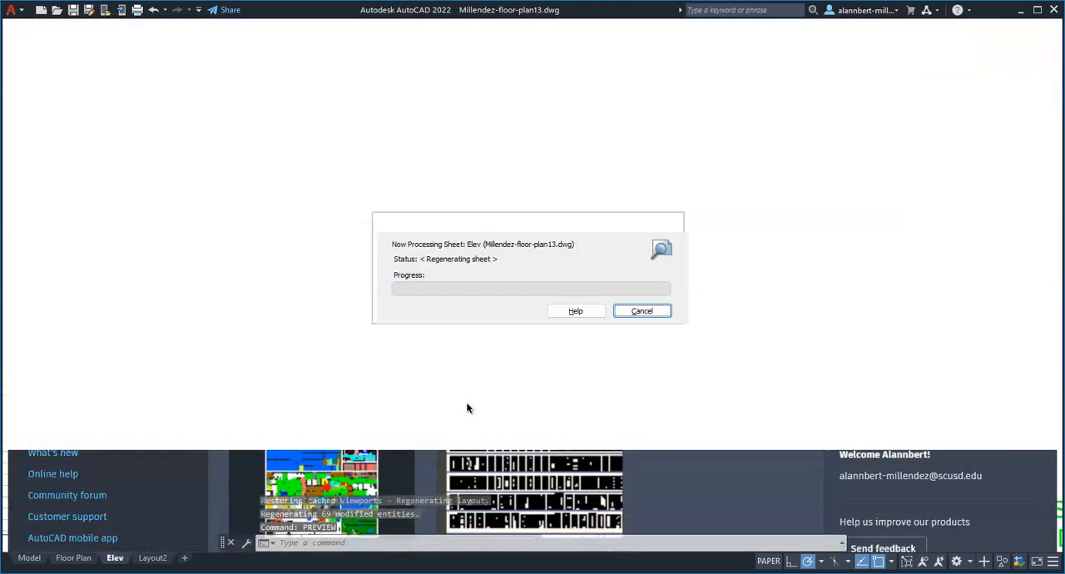
scroll(541, 370, "up", 5)
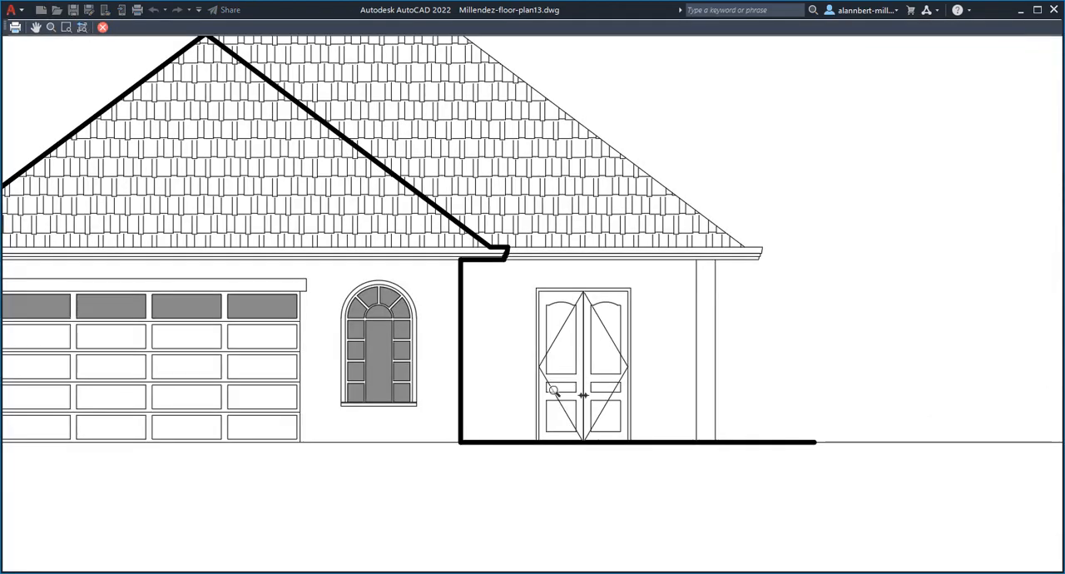
middle_click_drag(232, 352, 292, 361)
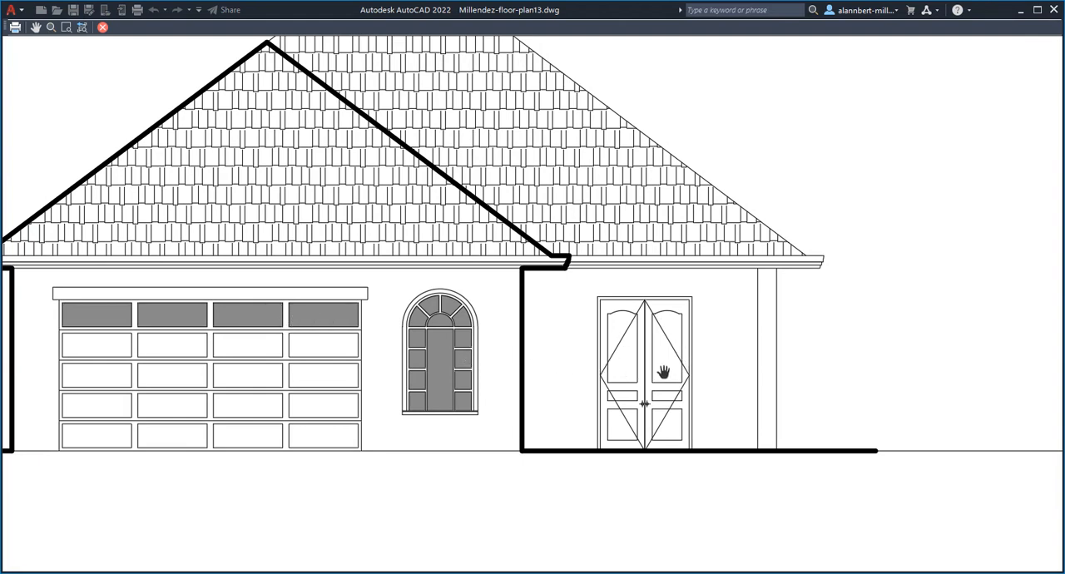
scroll(636, 381, "down", 2)
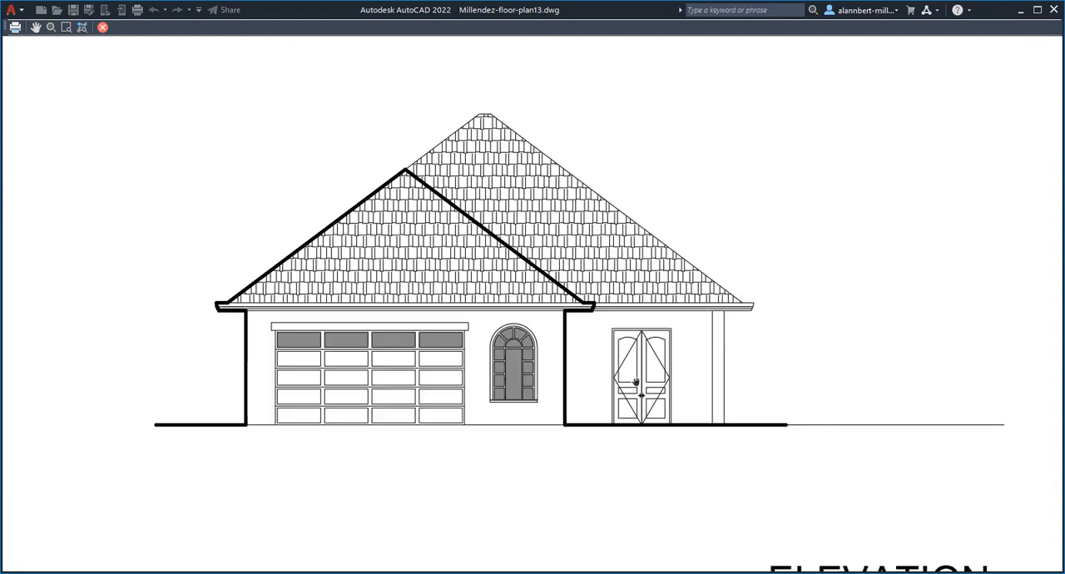